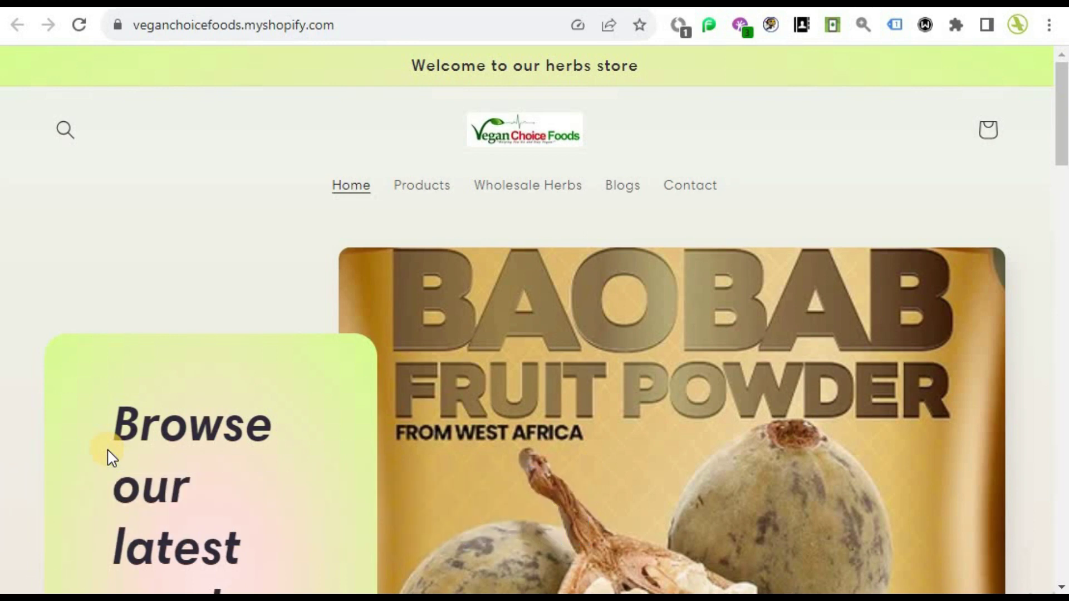
- Look over the storefront home page, from the Baobab Fruit Powder banner through the featured products
scroll(112, 458, "down", 5)
scroll(112, 458, "up", 5)
scroll(110, 457, "down", 10)
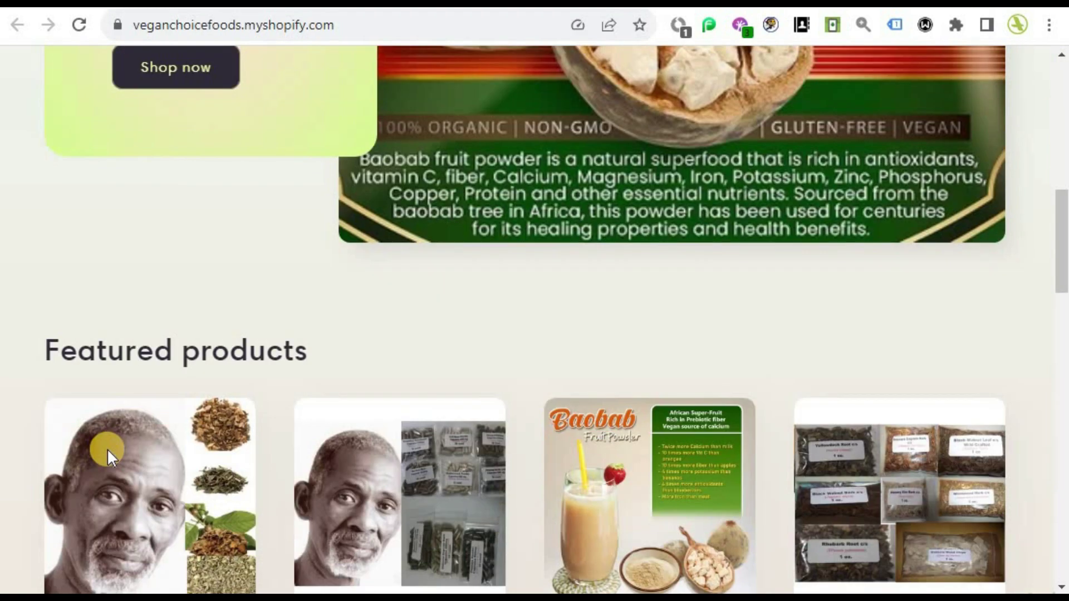
scroll(106, 449, "down", 7)
scroll(107, 449, "up", 17)
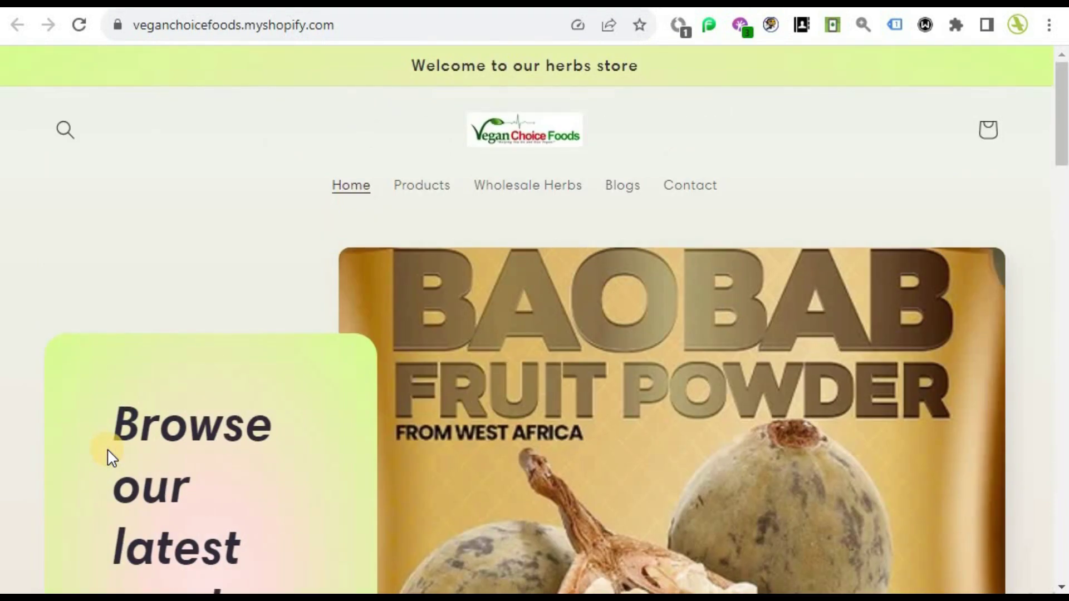
scroll(109, 458, "down", 9)
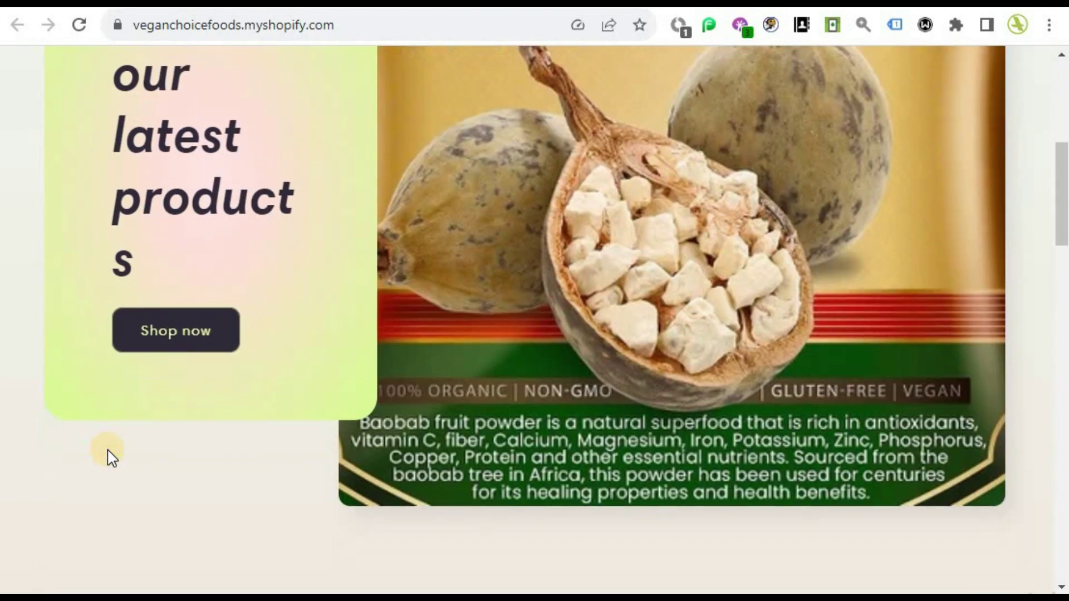
scroll(109, 458, "up", 6)
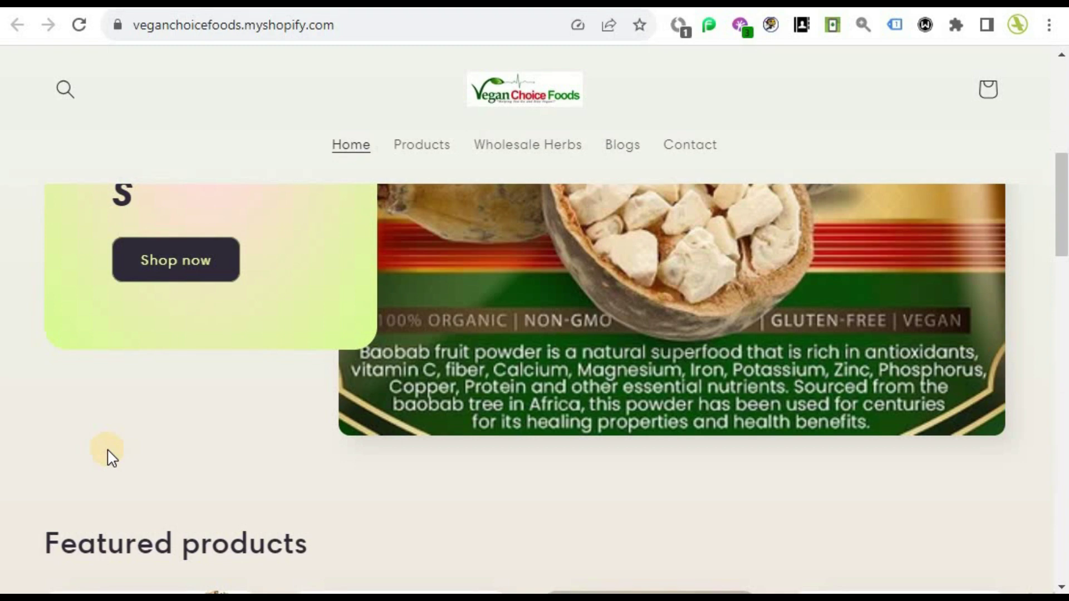
scroll(109, 458, "down", 10)
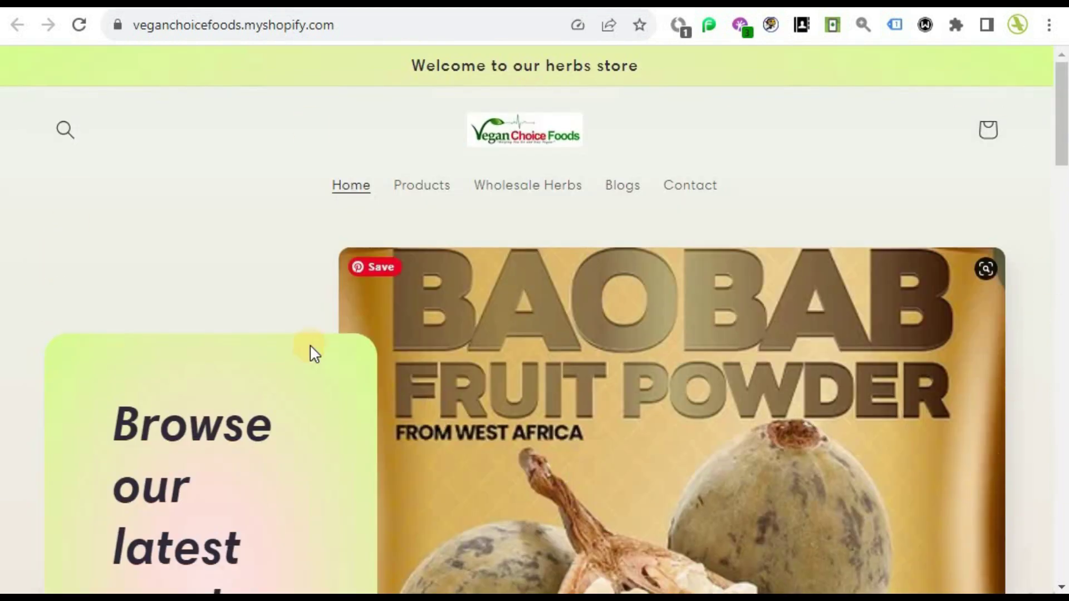
scroll(181, 299, "down", 9)
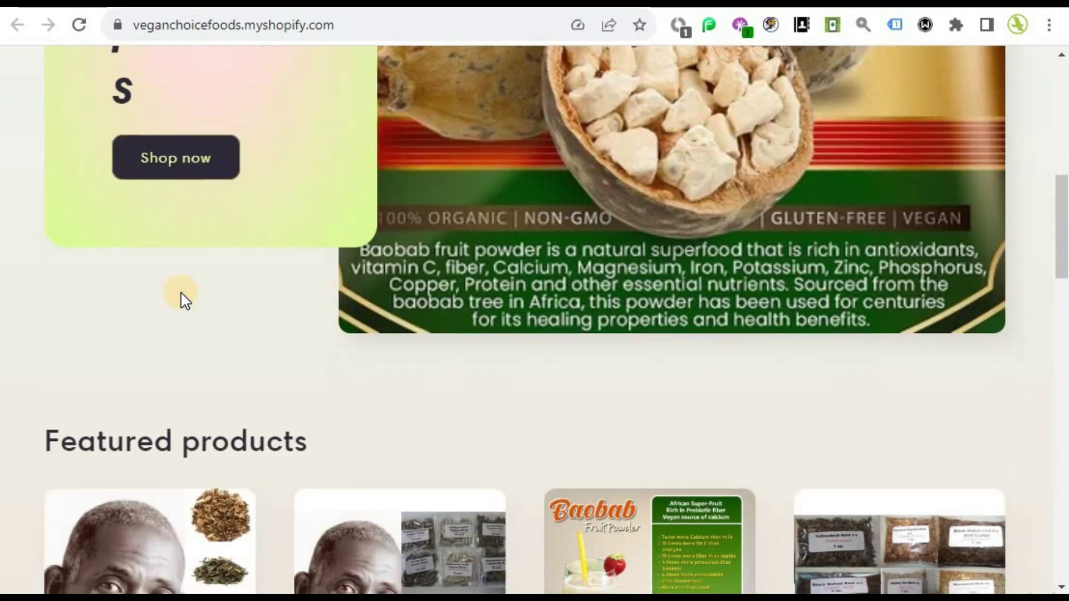
scroll(181, 299, "down", 7)
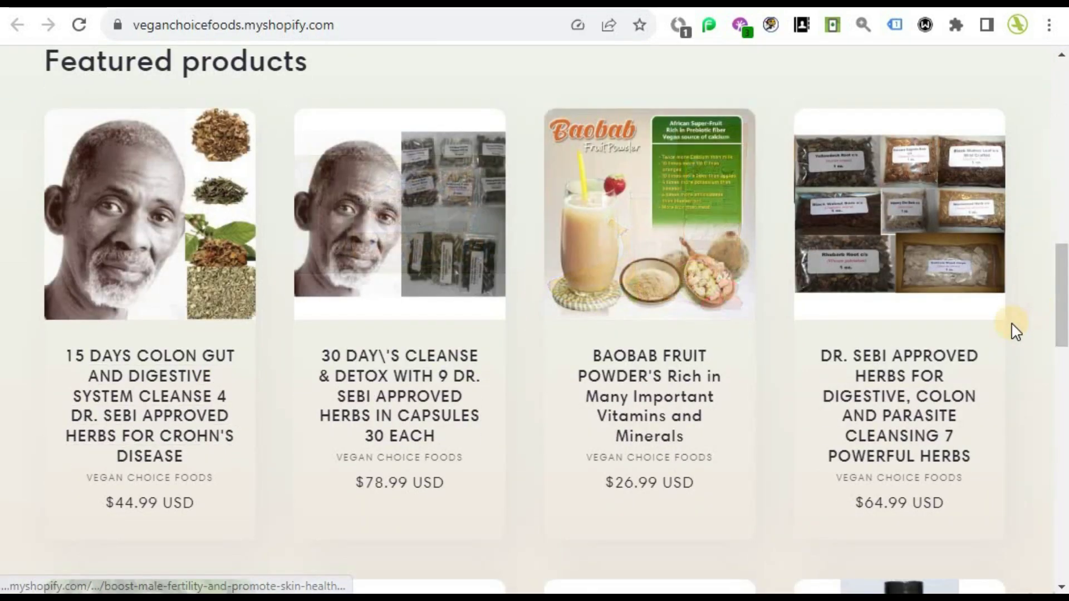
scroll(1016, 331, "down", 10)
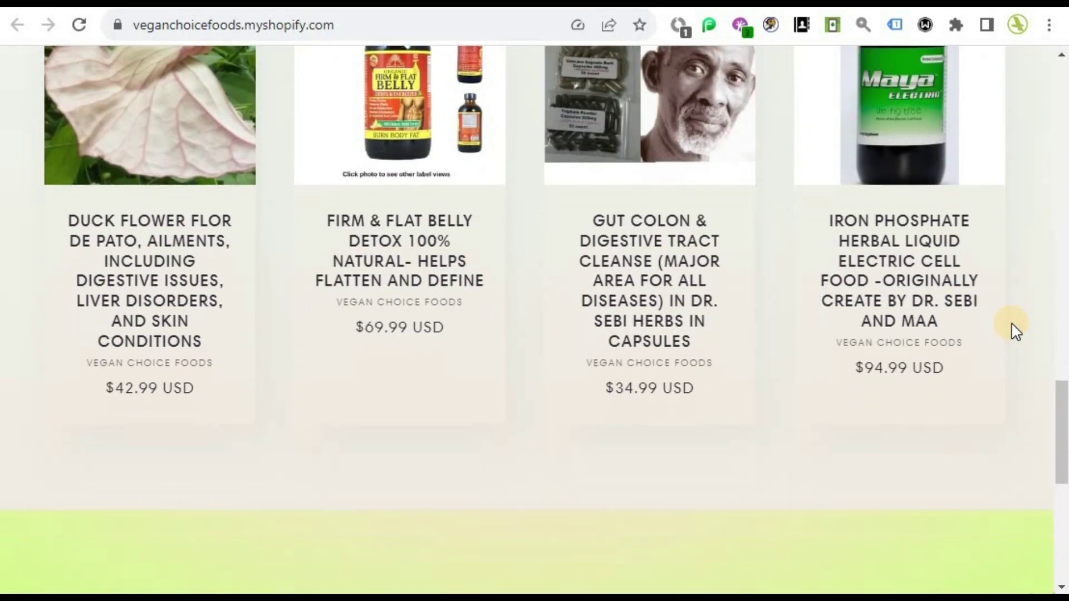
scroll(1016, 331, "down", 3)
scroll(1016, 331, "up", 20)
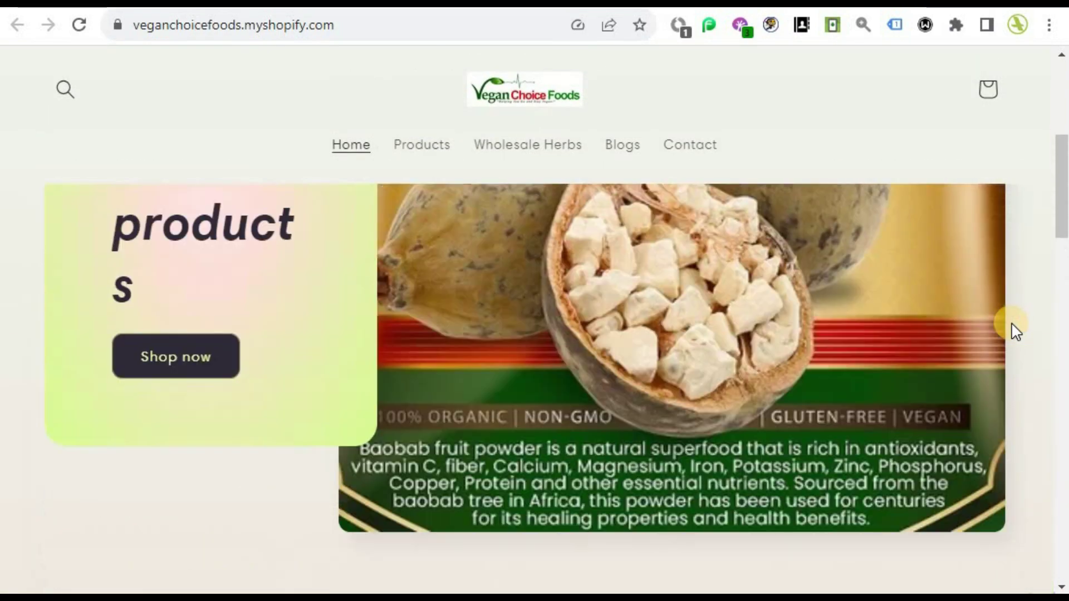
scroll(1015, 332, "up", 3)
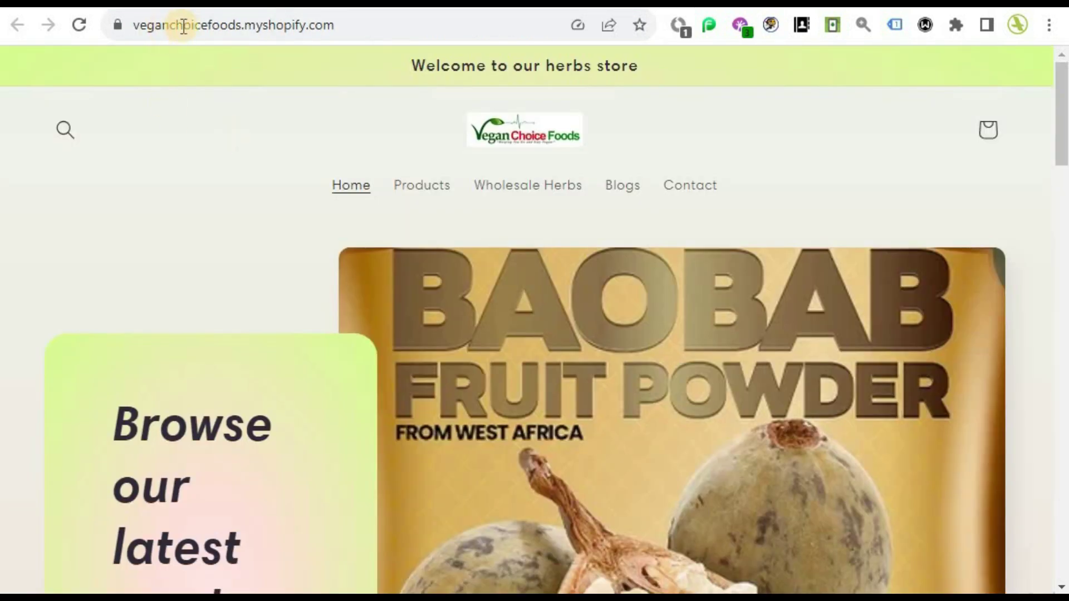
left_click(260, 25)
key("ctrl+c")
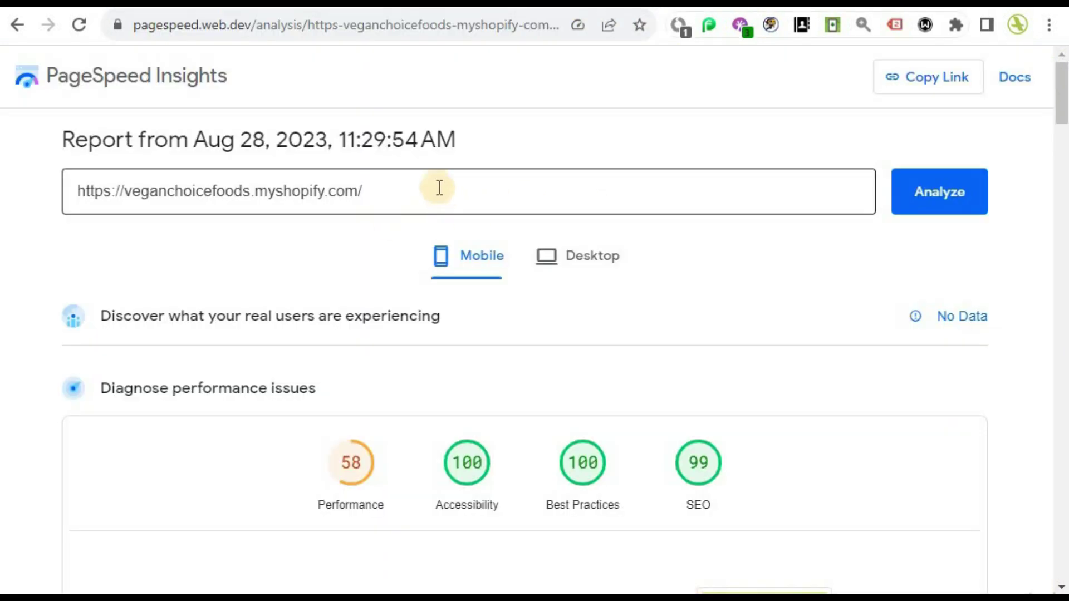
left_click(436, 186)
key("ctrl+a")
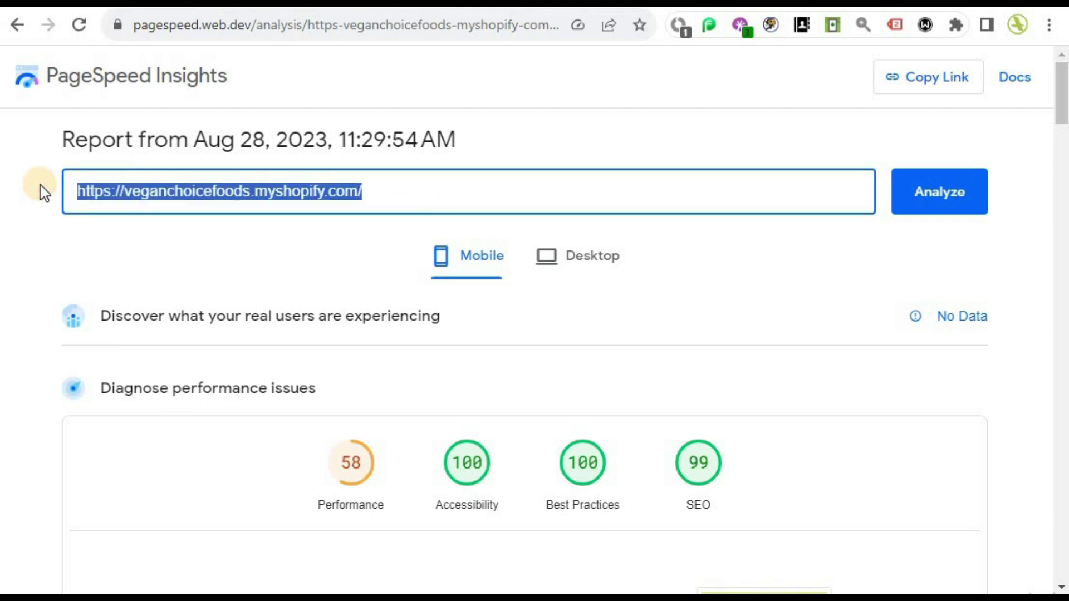
key("ctrl+v")
left_click(937, 201)
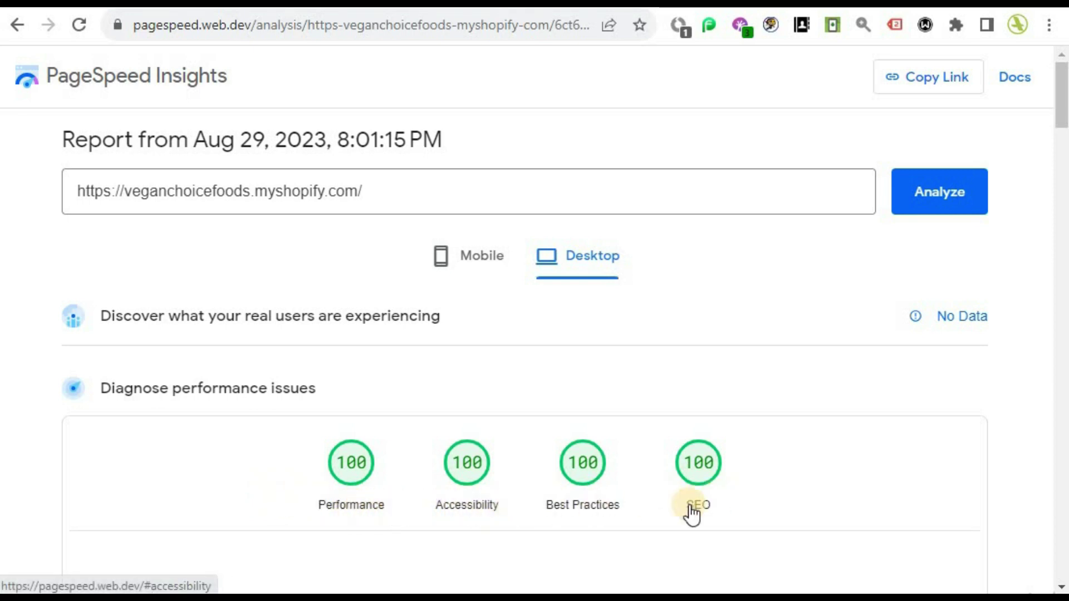
- Examine the desktop report's Performance, Accessibility, Best Practices and SEO scores and the performance metrics
scroll(786, 506, "down", 10)
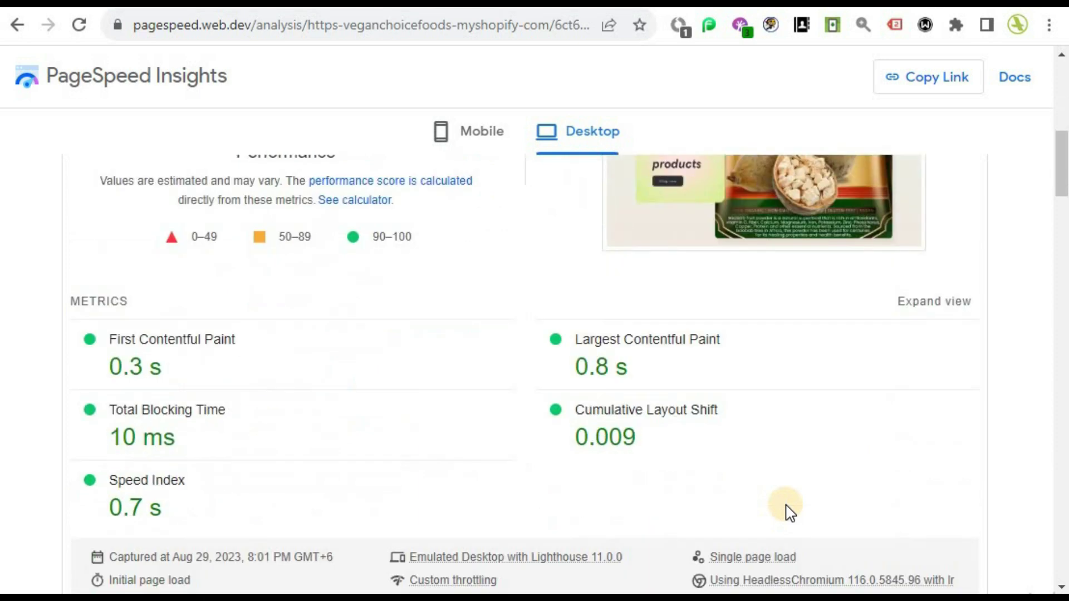
scroll(786, 506, "up", 5)
scroll(785, 503, "up", 1)
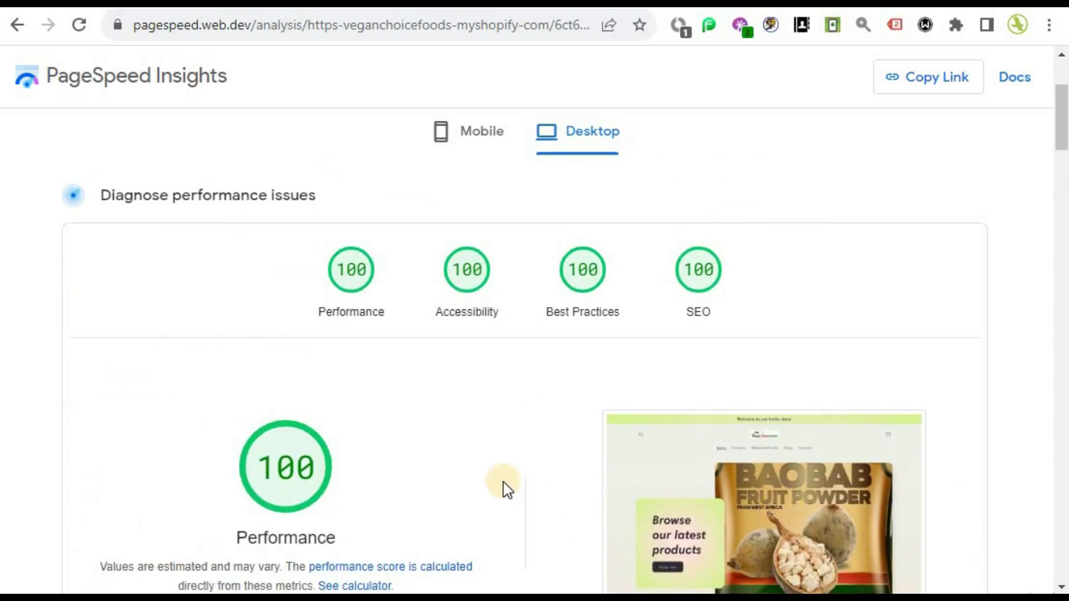
scroll(540, 493, "up", 3)
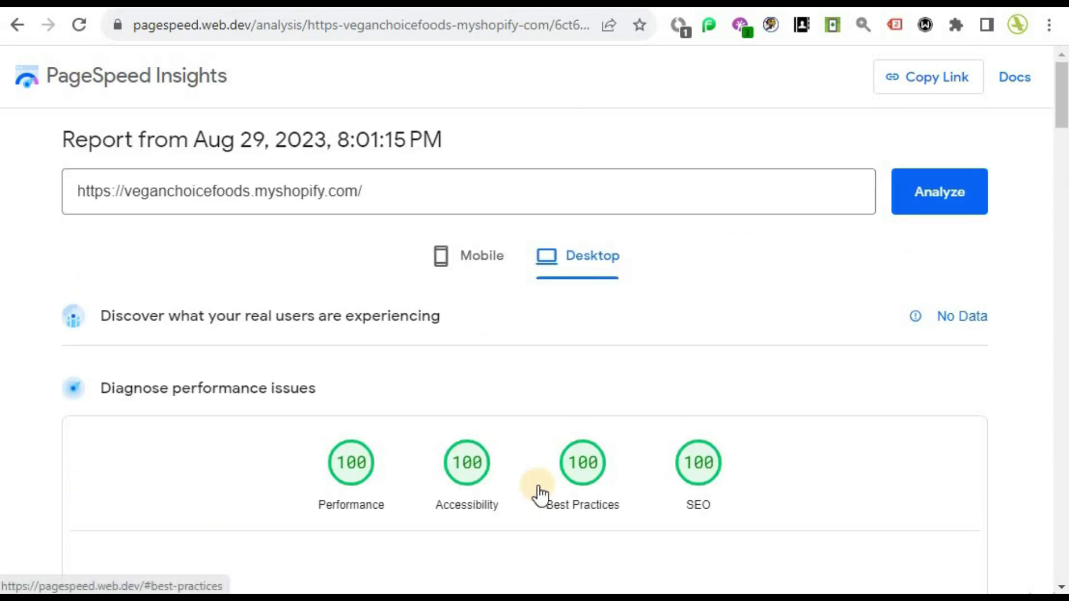
scroll(540, 493, "down", 5)
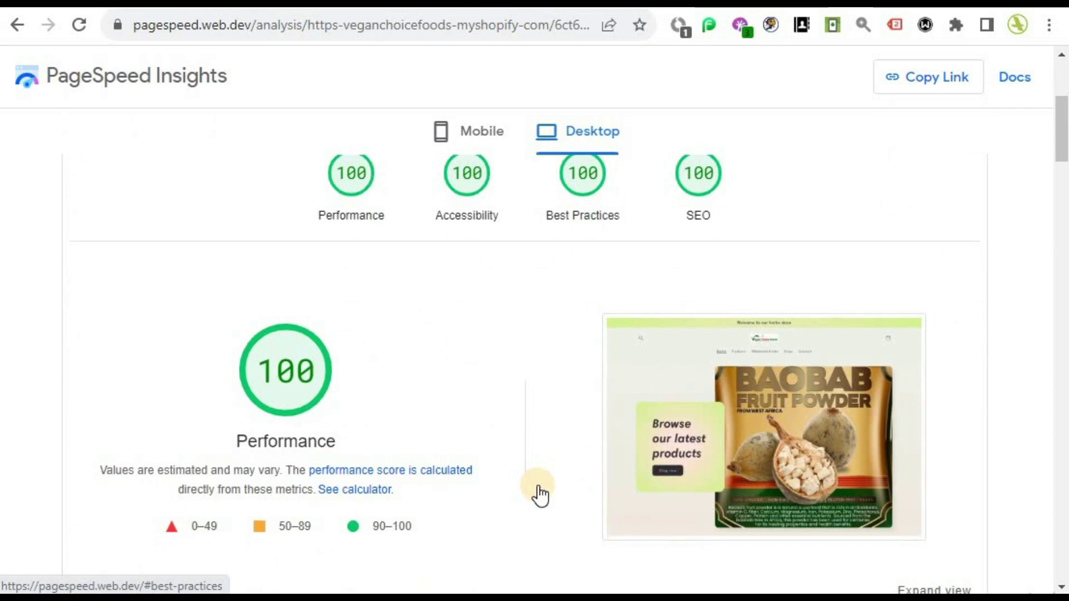
scroll(534, 479, "up", 5)
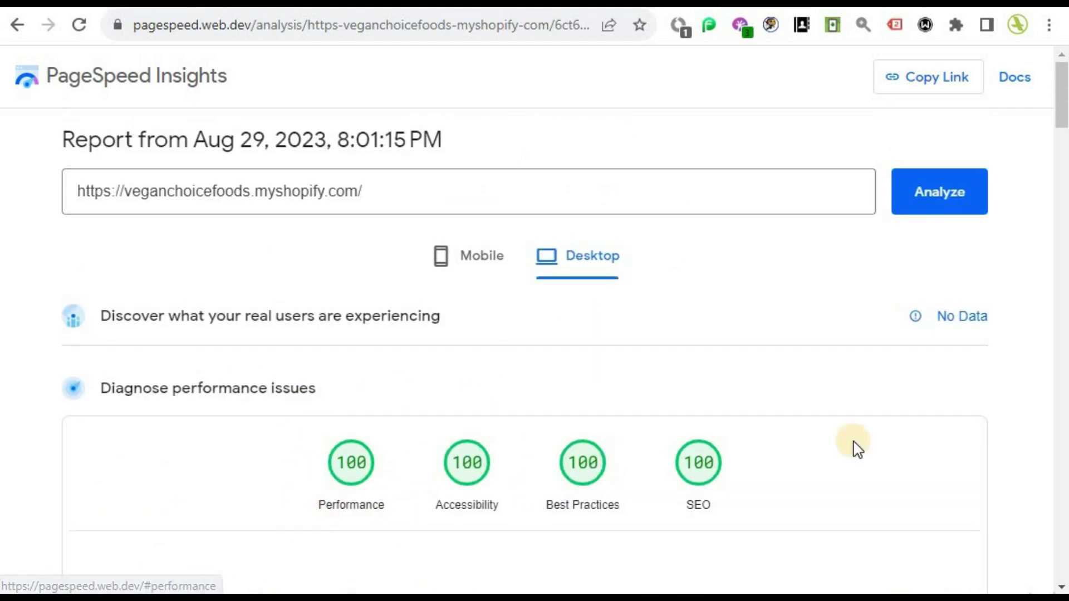
scroll(857, 449, "down", 3)
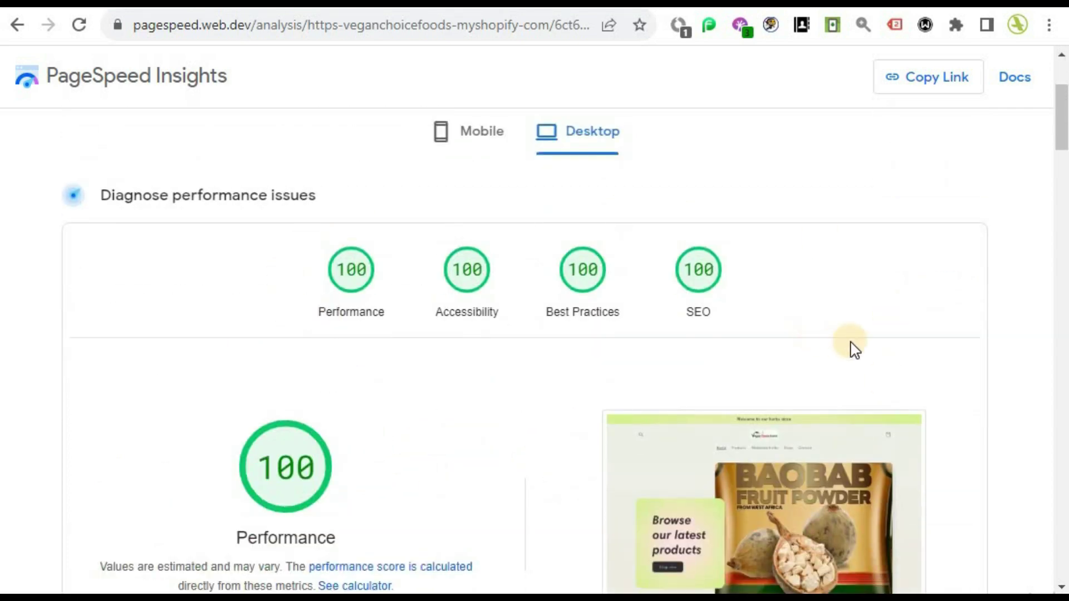
scroll(855, 350, "down", 5)
scroll(852, 351, "up", 8)
- Run the PageSpeed Insights analysis of the store's URL again
left_click(937, 201)
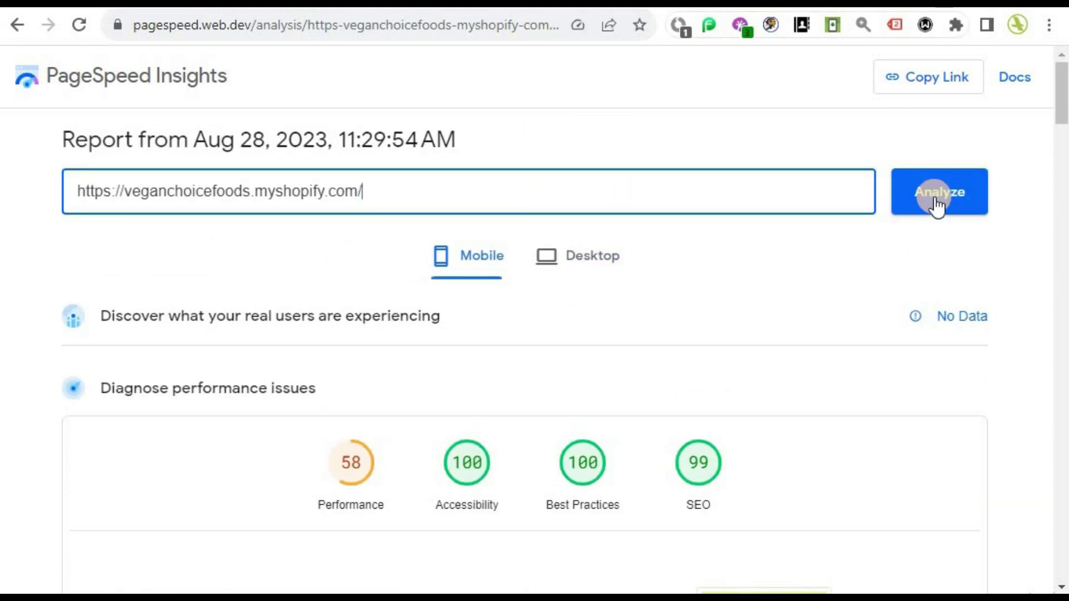
left_click(937, 200)
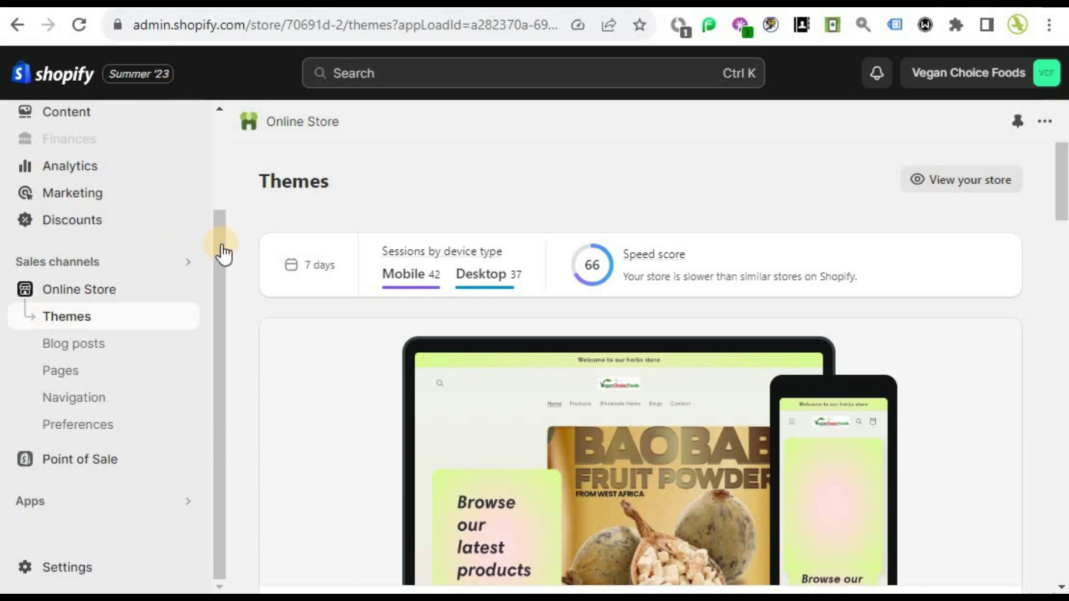
- Switch to the Shopify admin to review the Themes page, and check the featured products on the storefront
scroll(223, 249, "up", 3)
scroll(222, 249, "down", 3)
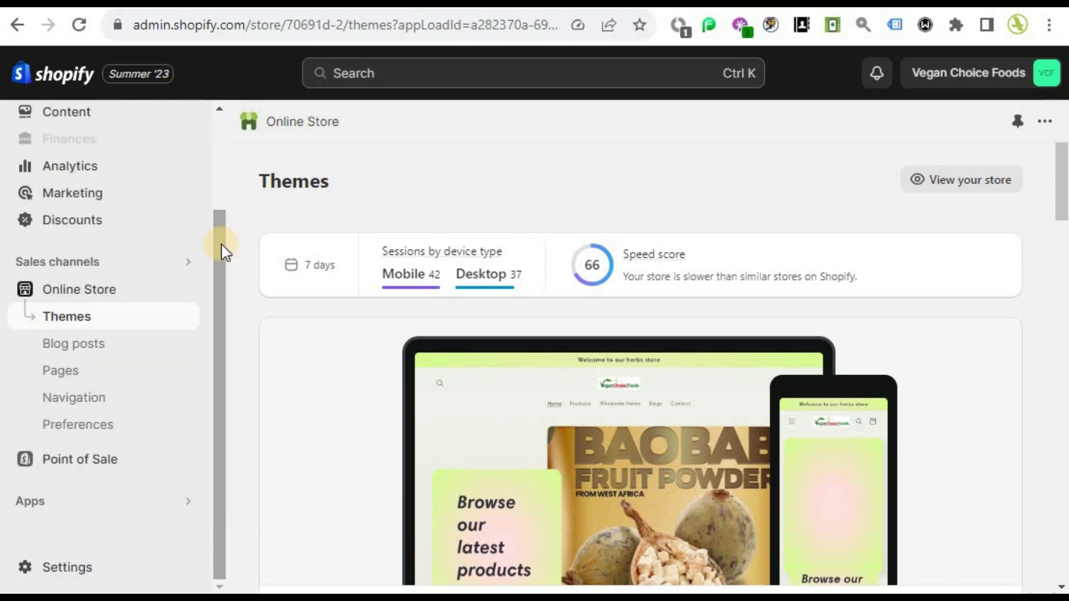
scroll(254, 327, "down", 5)
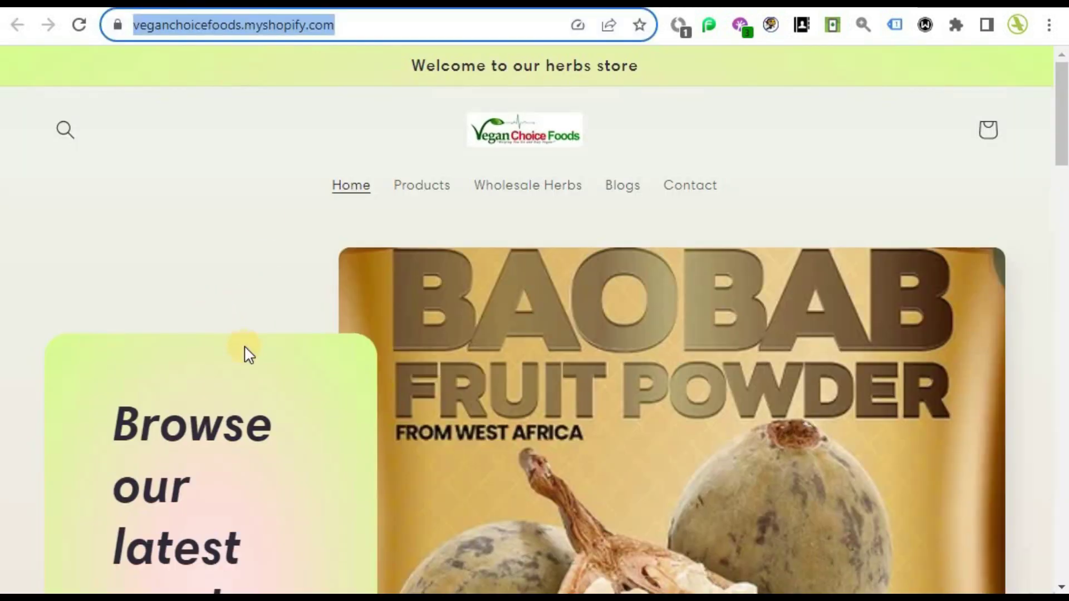
scroll(243, 353, "down", 15)
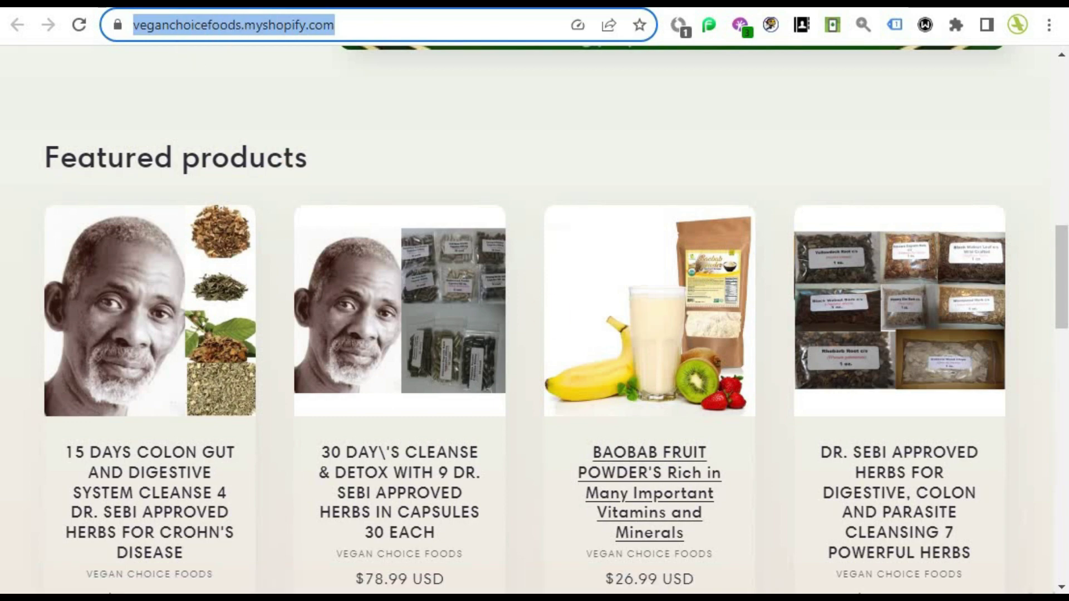
- Open the store settings in the Shopify admin and look through the categories from Store details to Store activity log
key("ctrl+Tab")
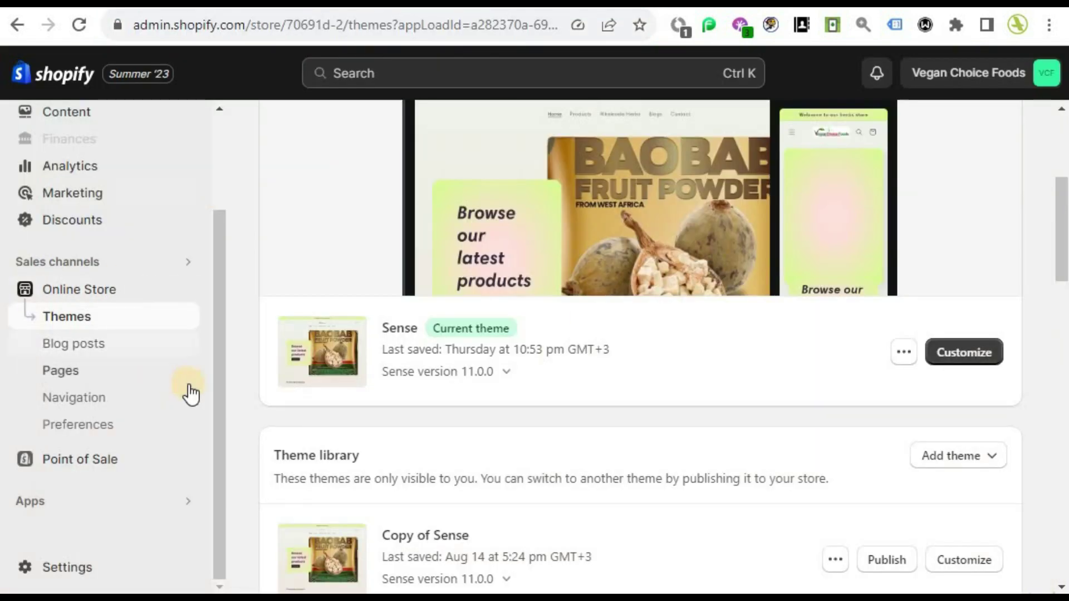
left_click(67, 571)
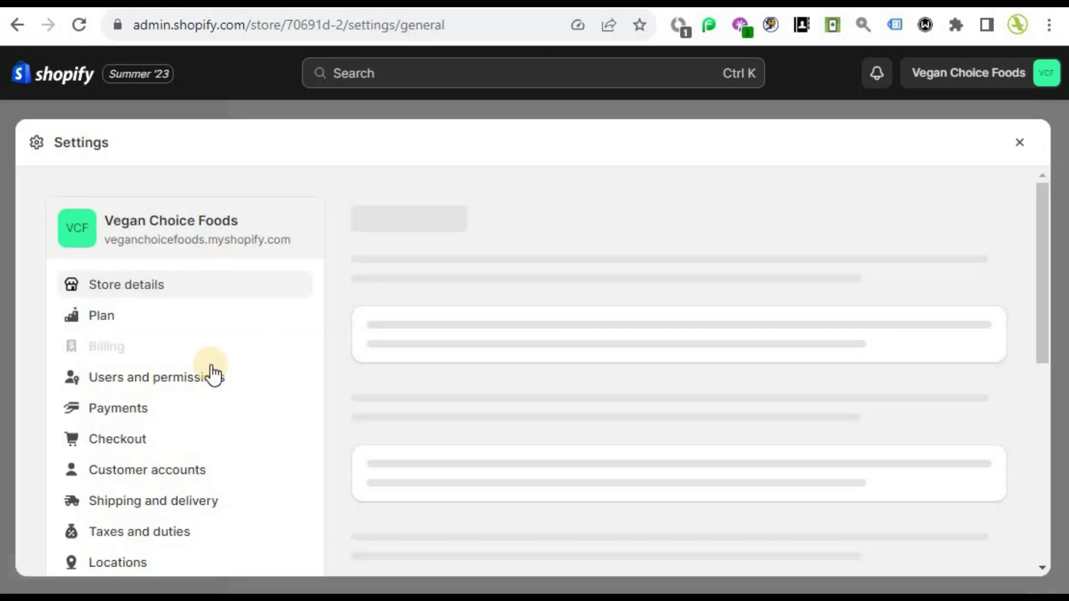
scroll(214, 372, "down", 5)
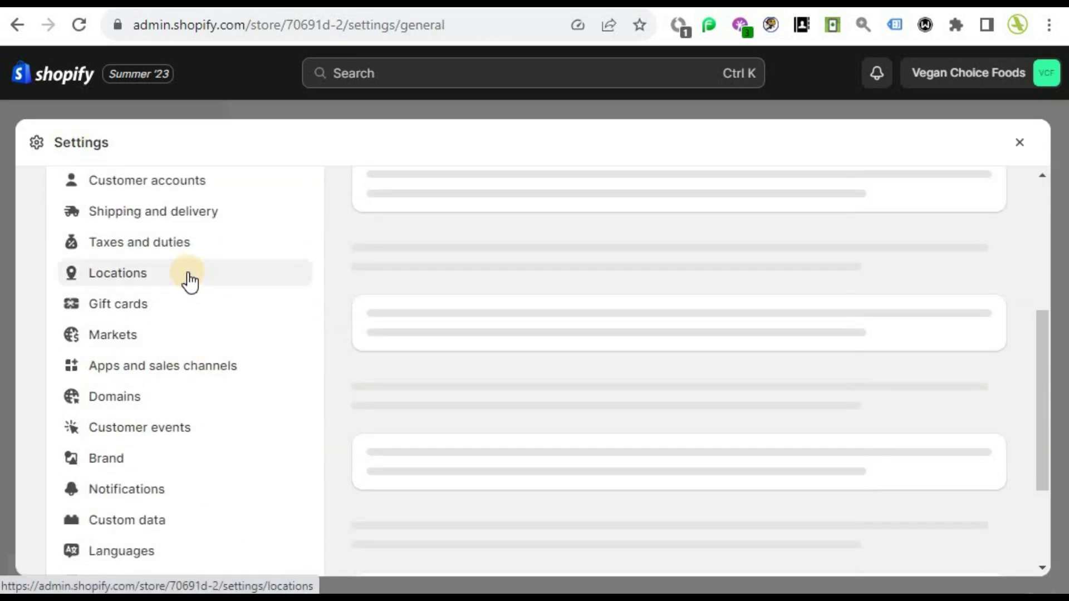
scroll(167, 345, "down", 3)
scroll(209, 414, "up", 4)
scroll(210, 415, "up", 4)
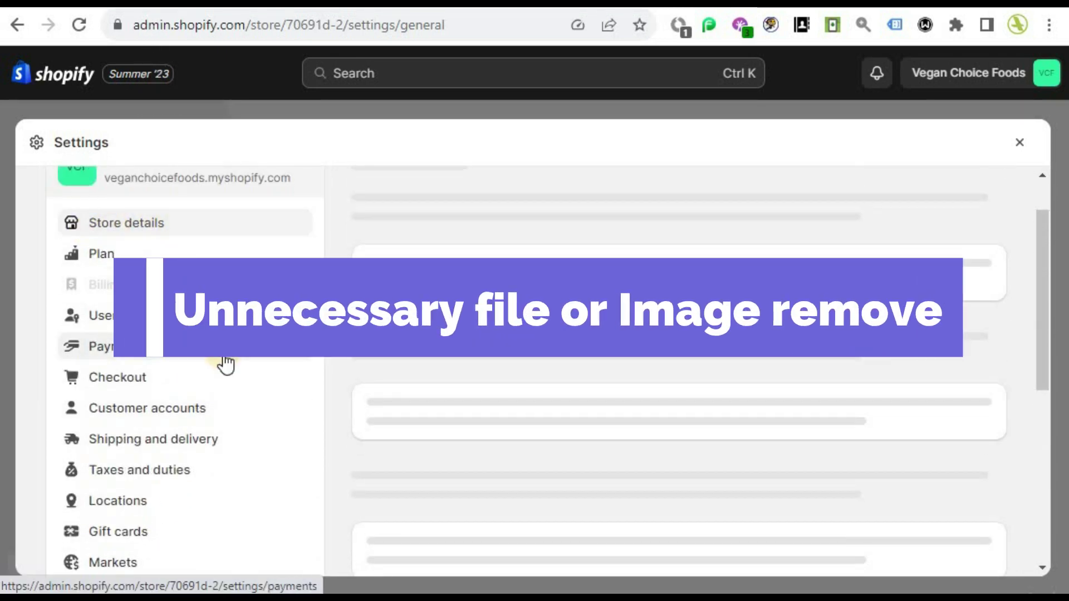
scroll(224, 362, "down", 3)
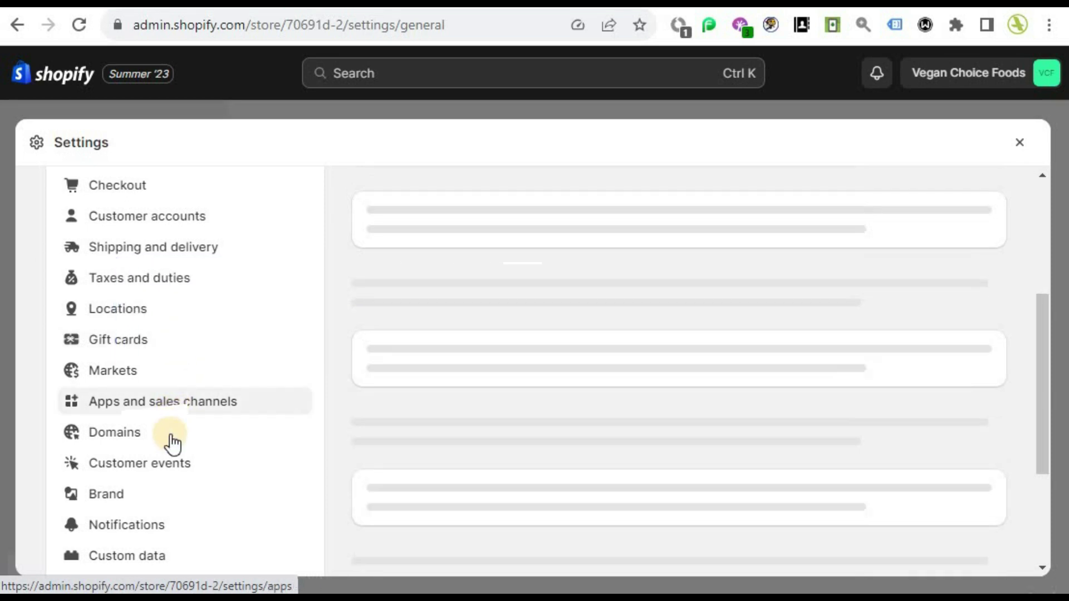
scroll(128, 509, "down", 3)
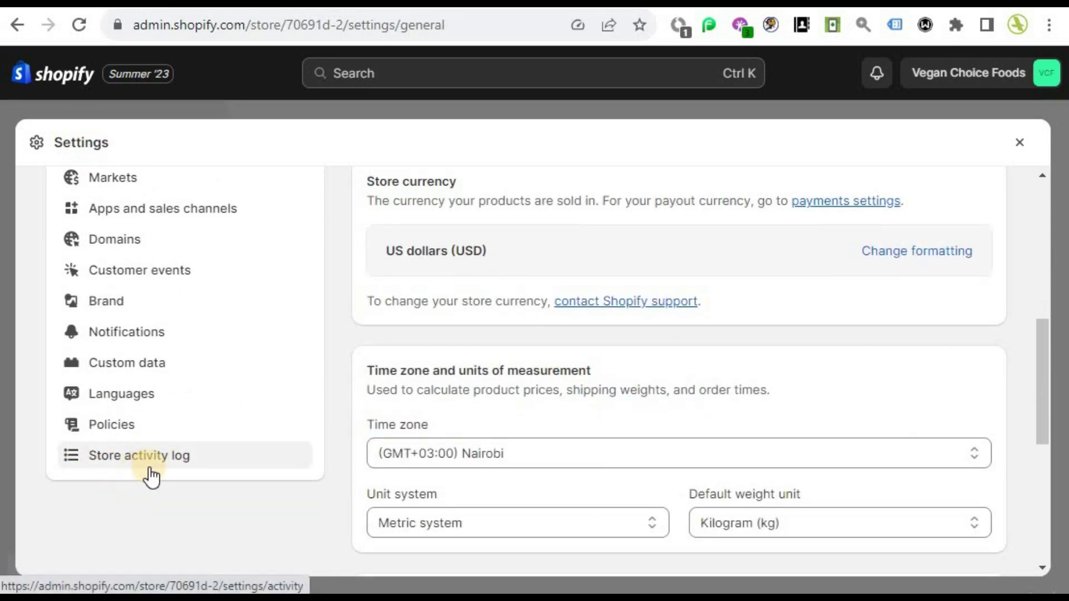
scroll(147, 471, "up", 2)
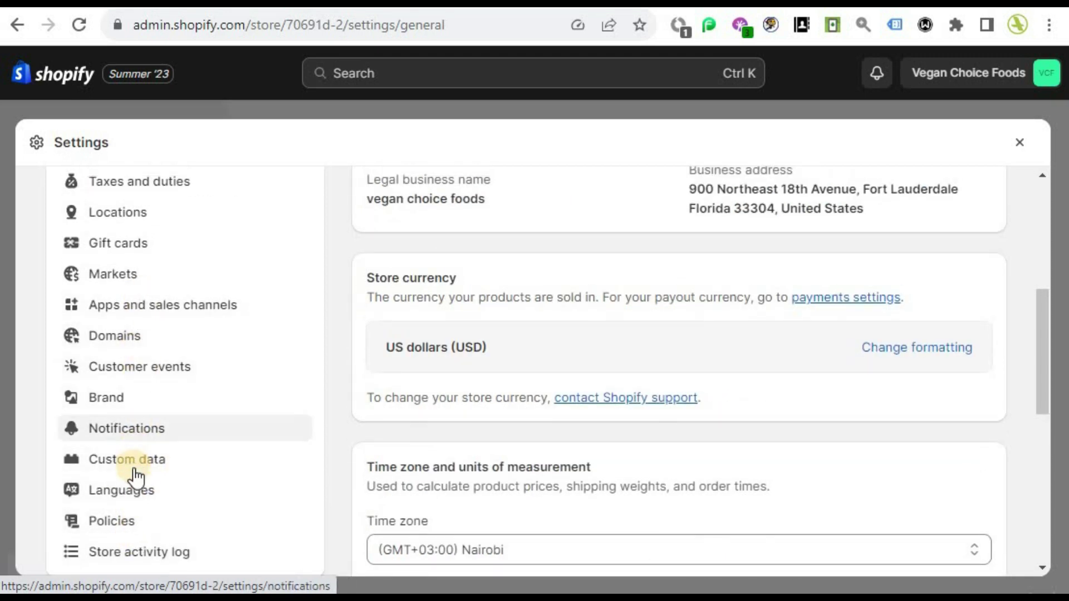
scroll(132, 470, "up", 3)
scroll(135, 476, "up", 3)
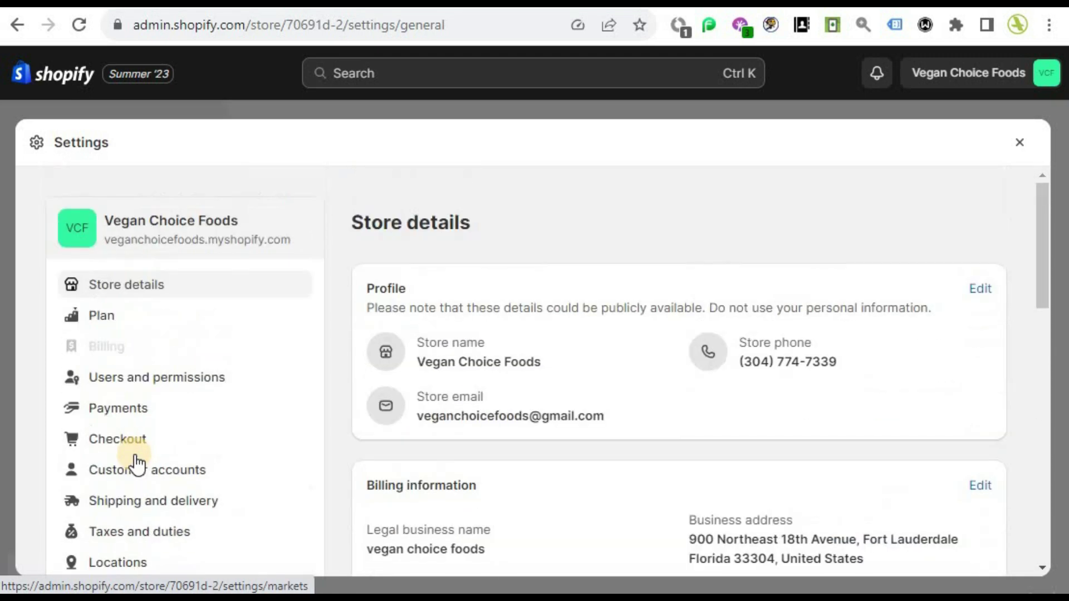
scroll(161, 389, "down", 2)
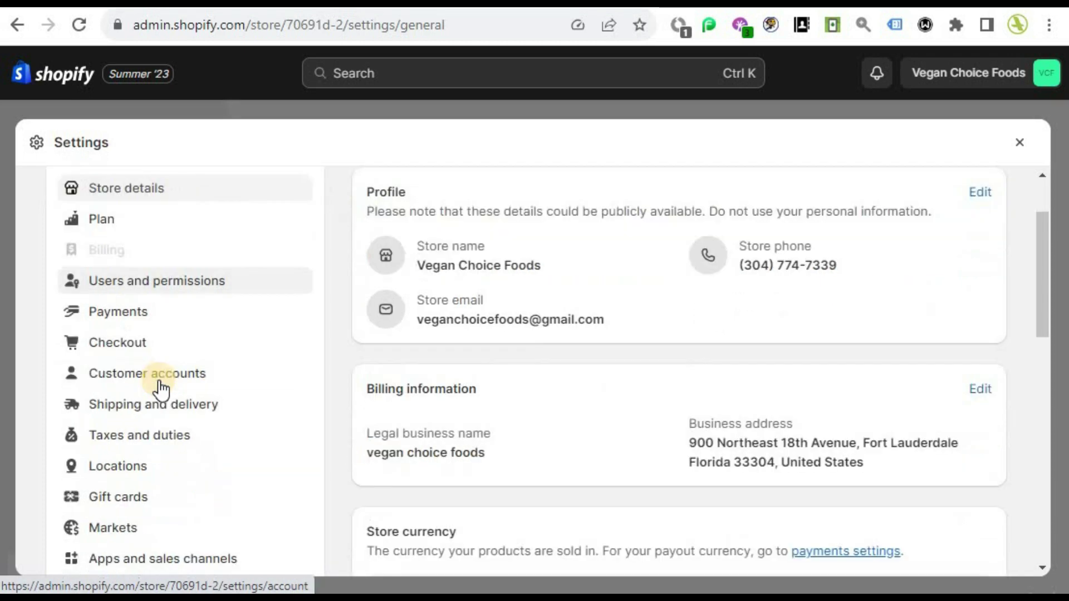
scroll(159, 384, "down", 4)
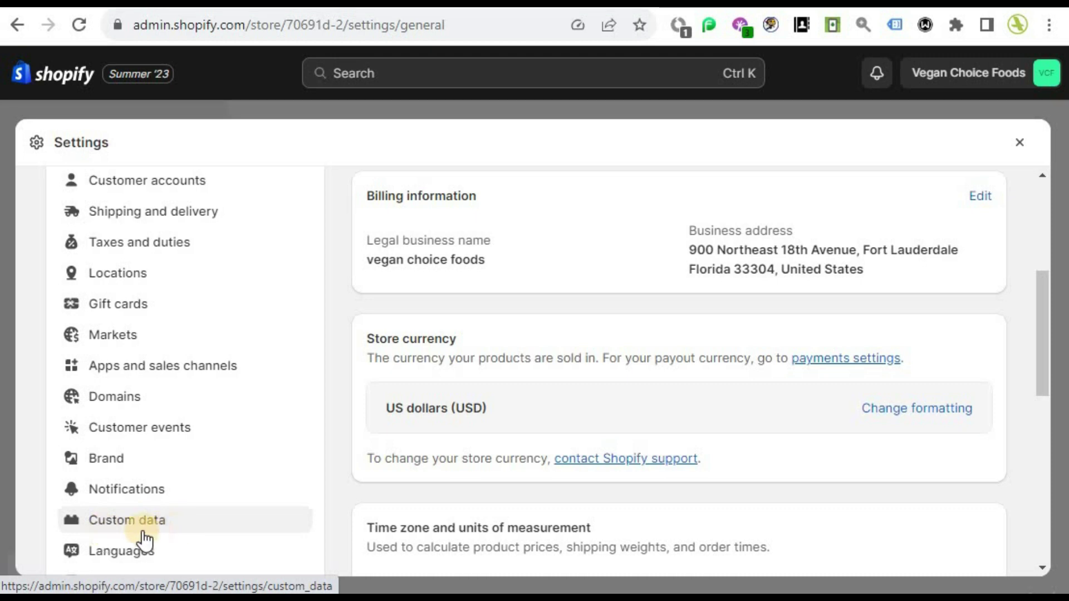
scroll(177, 485, "down", 2)
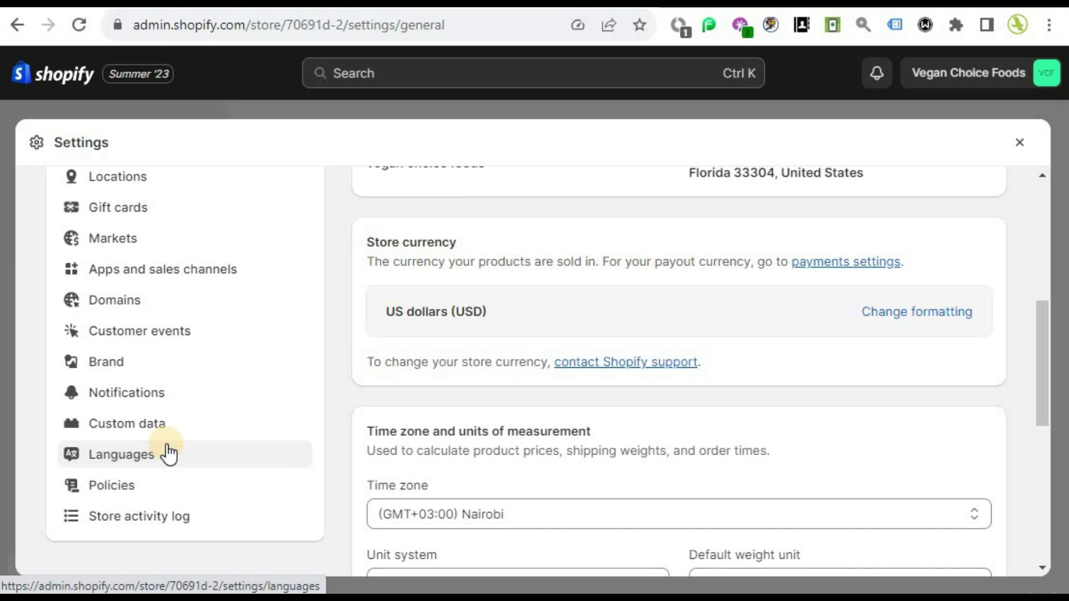
- Close the store settings and search the Shopify App Store for "speed optimization" from the admin's app search
left_click(1018, 145)
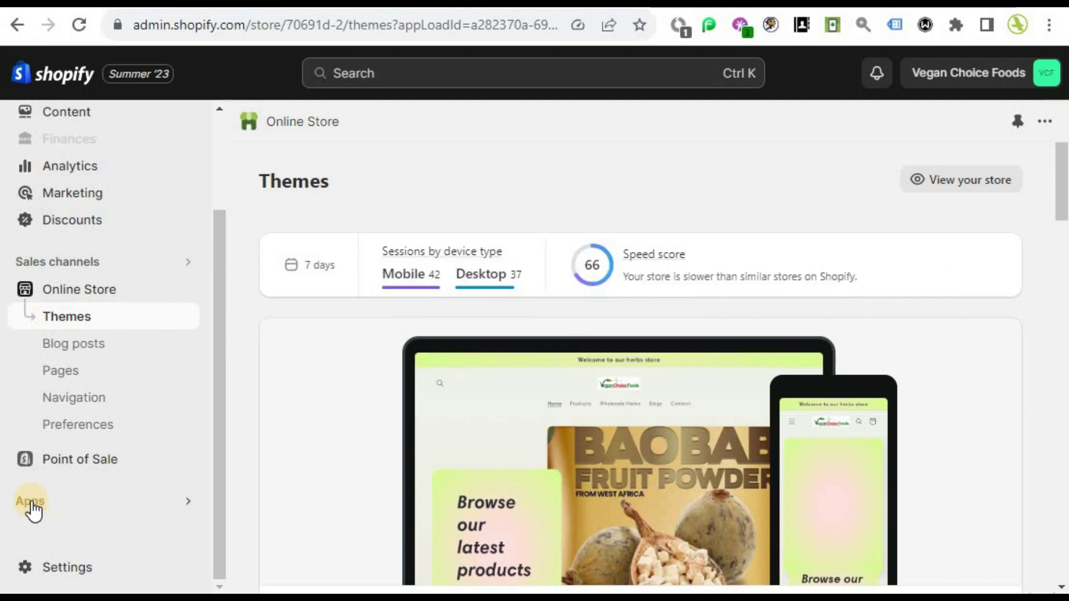
left_click(33, 502)
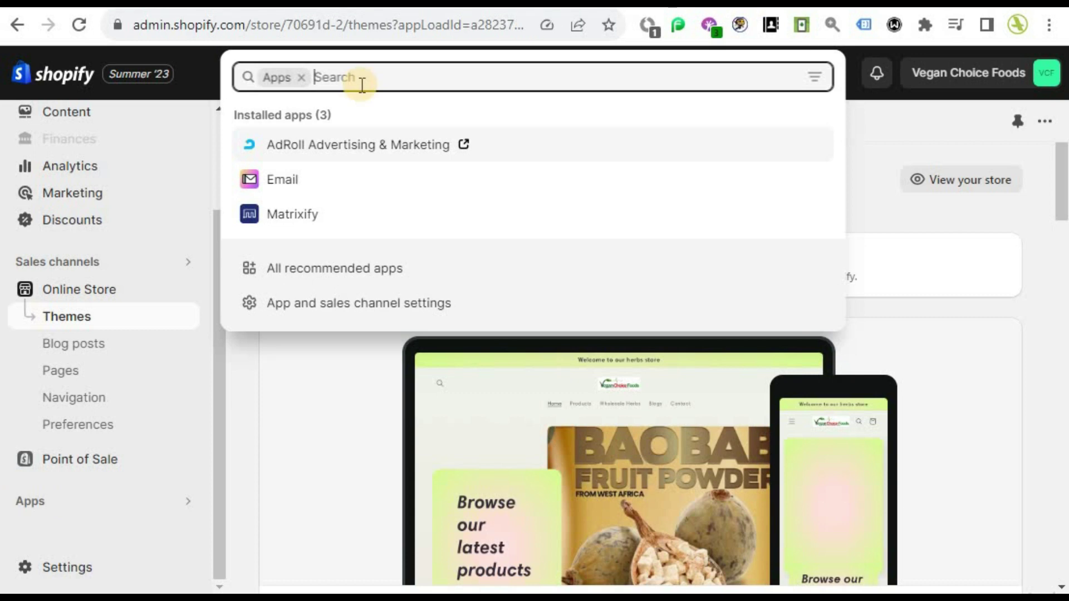
type("spee")
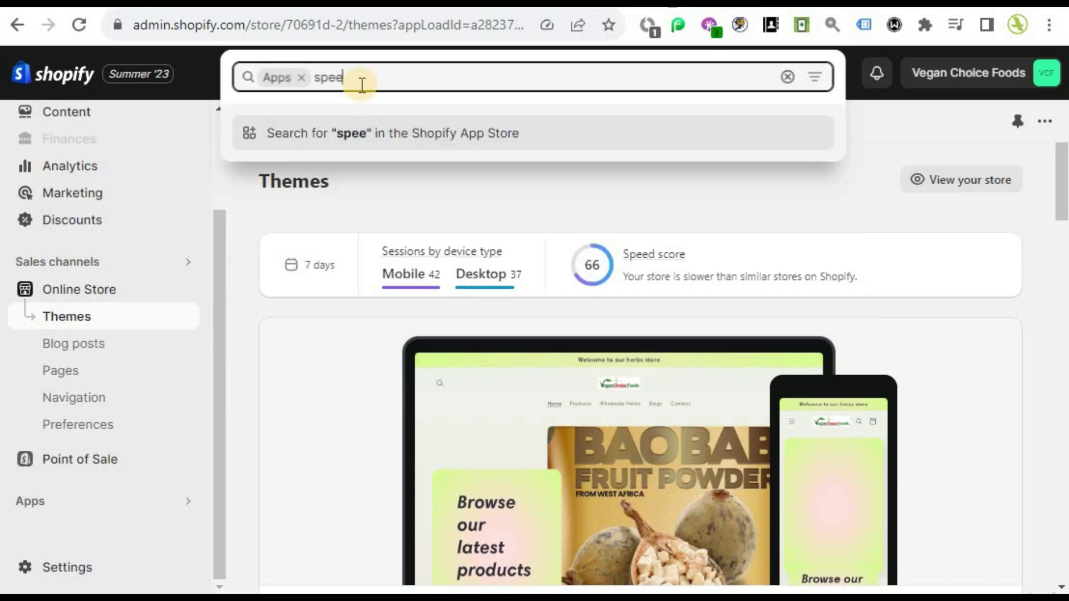
type("d")
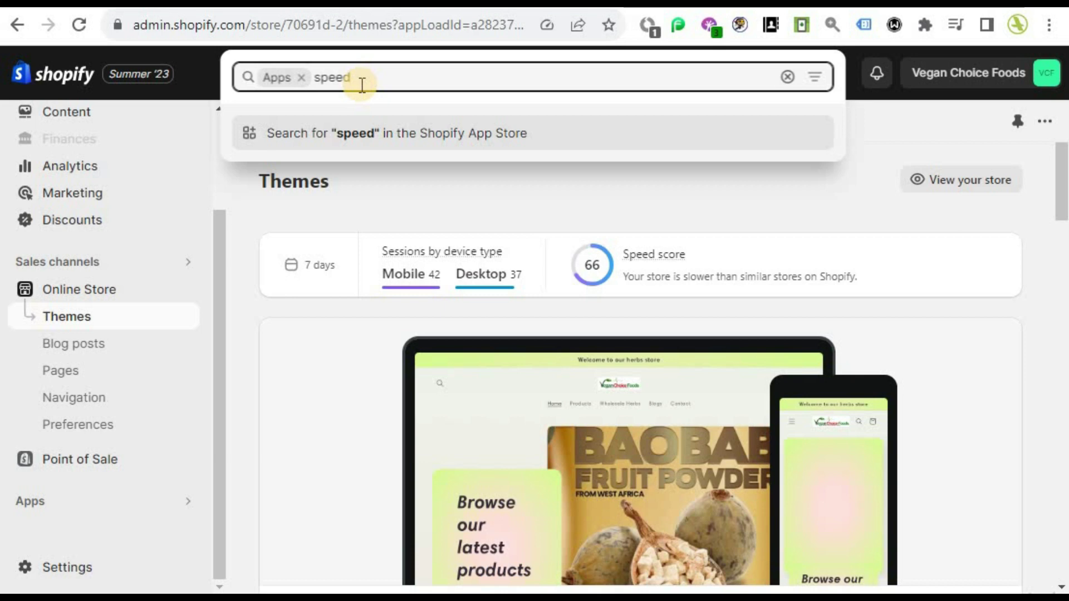
type(" op")
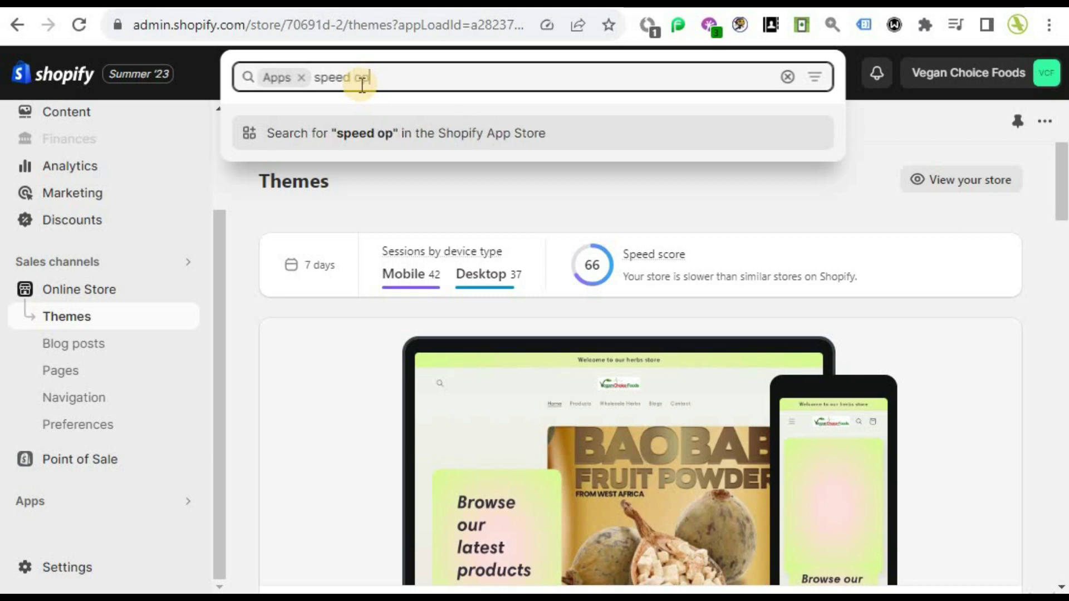
type("timiza")
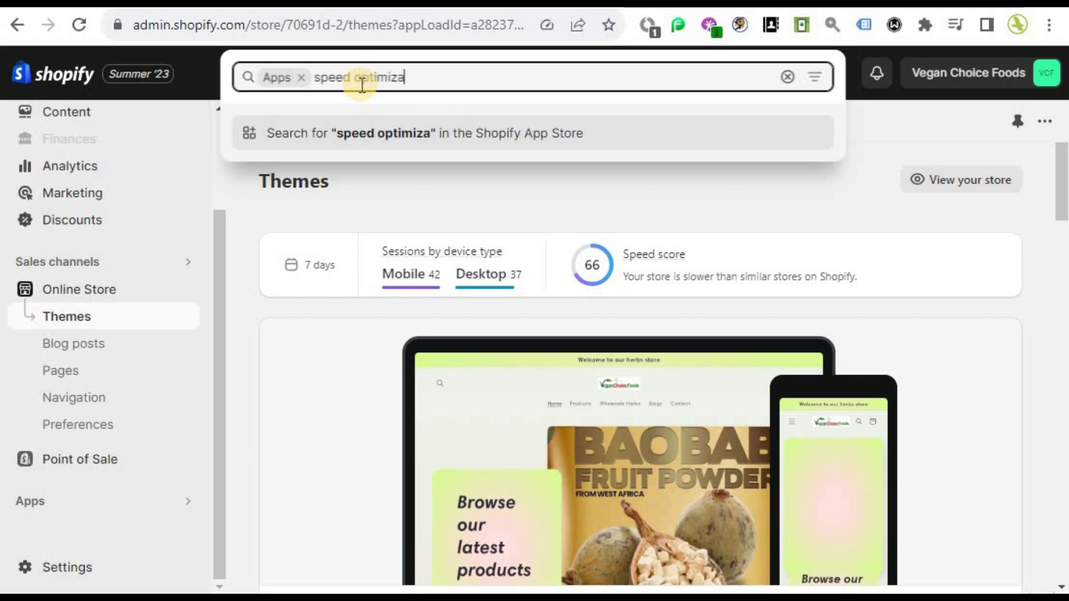
type("tion")
key("Return")
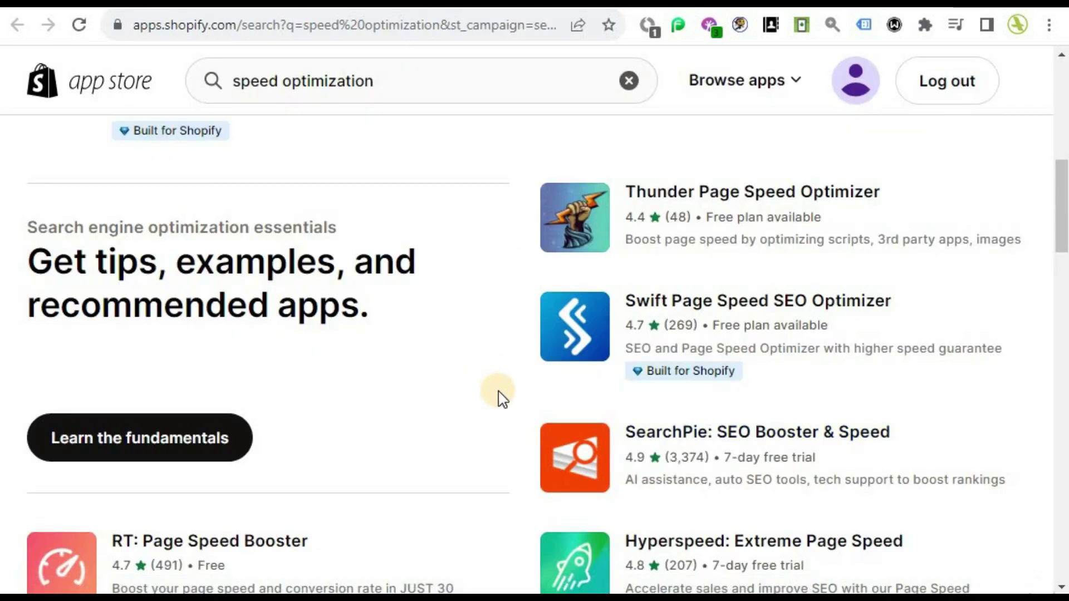
- Open the RT: Page Speed Booster listing in the app search results and install the app on the store
scroll(503, 398, "down", 3)
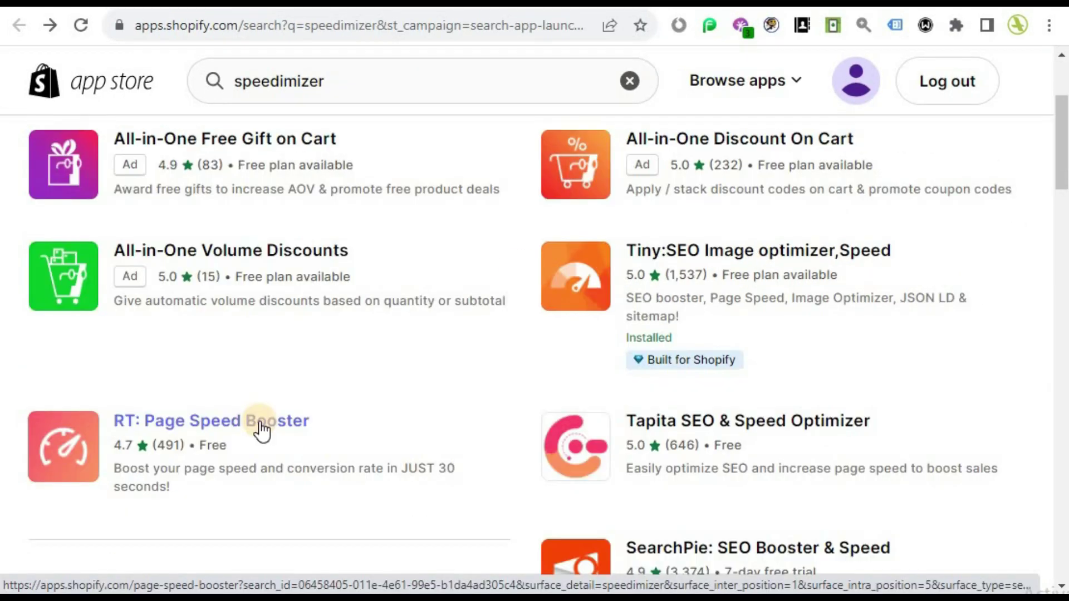
left_click(260, 430)
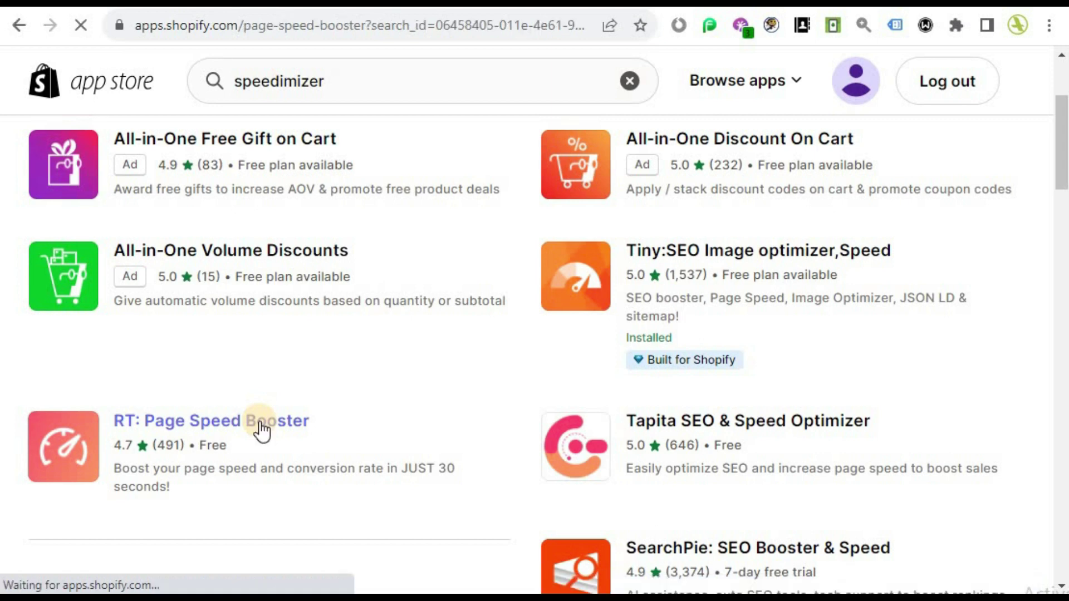
left_click(966, 208)
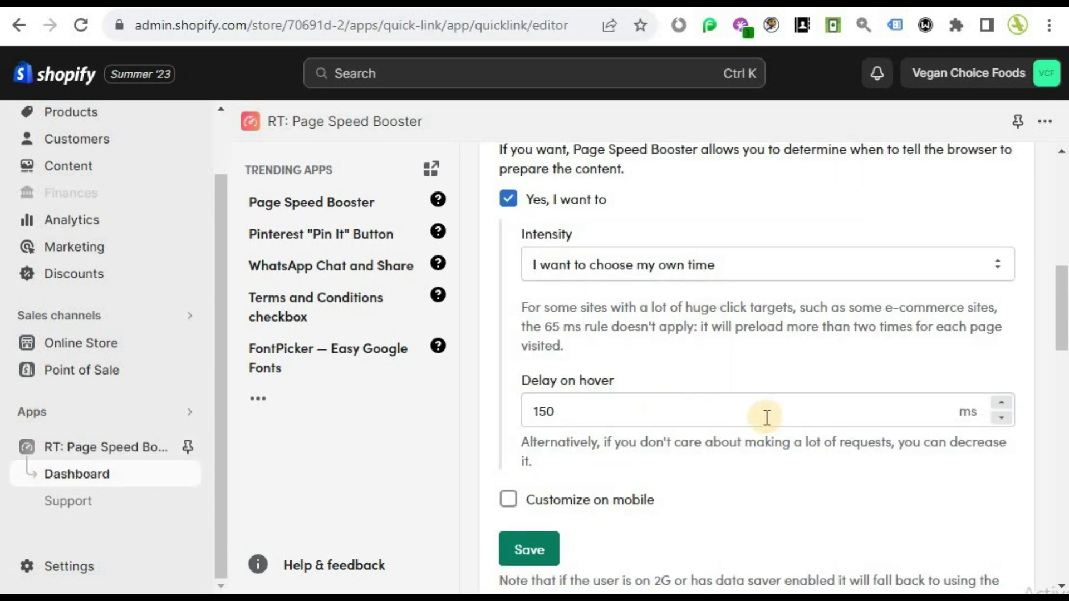
- Enable Customize on mobile in the Page Speed Booster settings and save the configuration
scroll(766, 416, "down", 3)
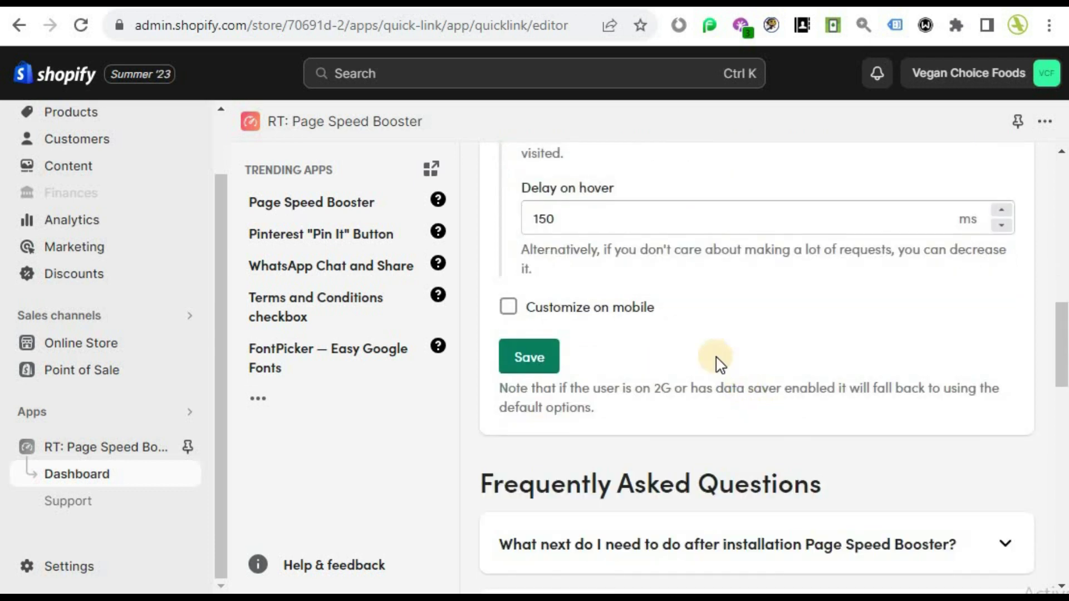
left_click(608, 309)
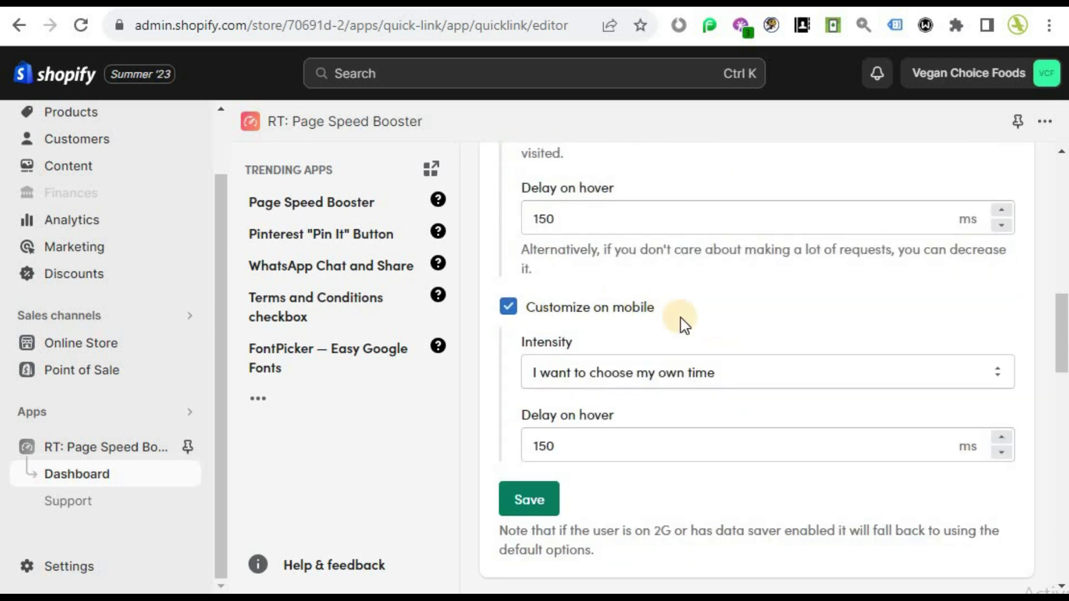
scroll(684, 323, "down", 1)
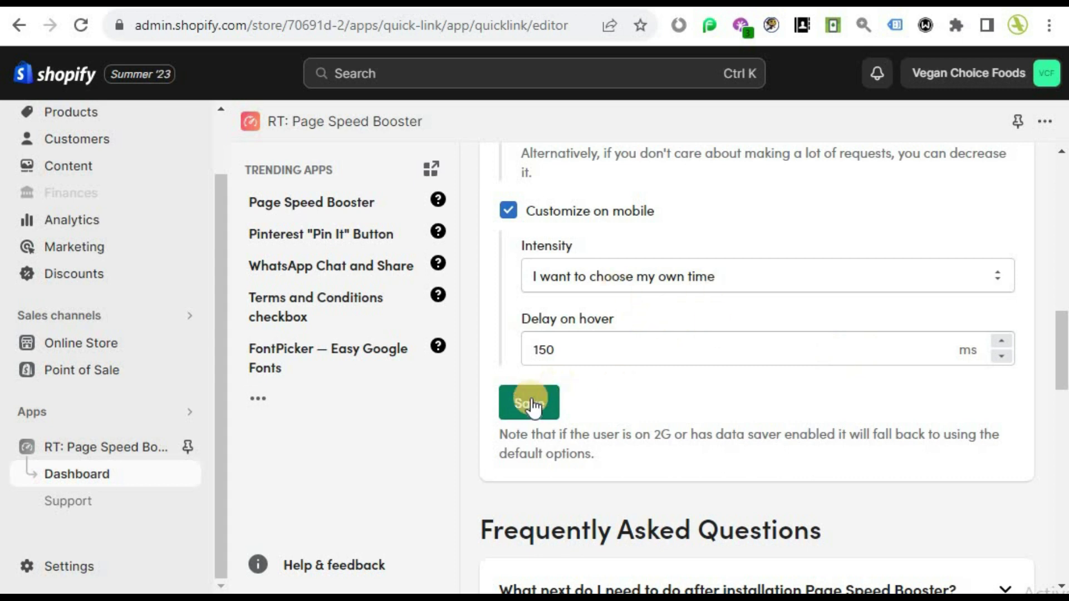
left_click(530, 400)
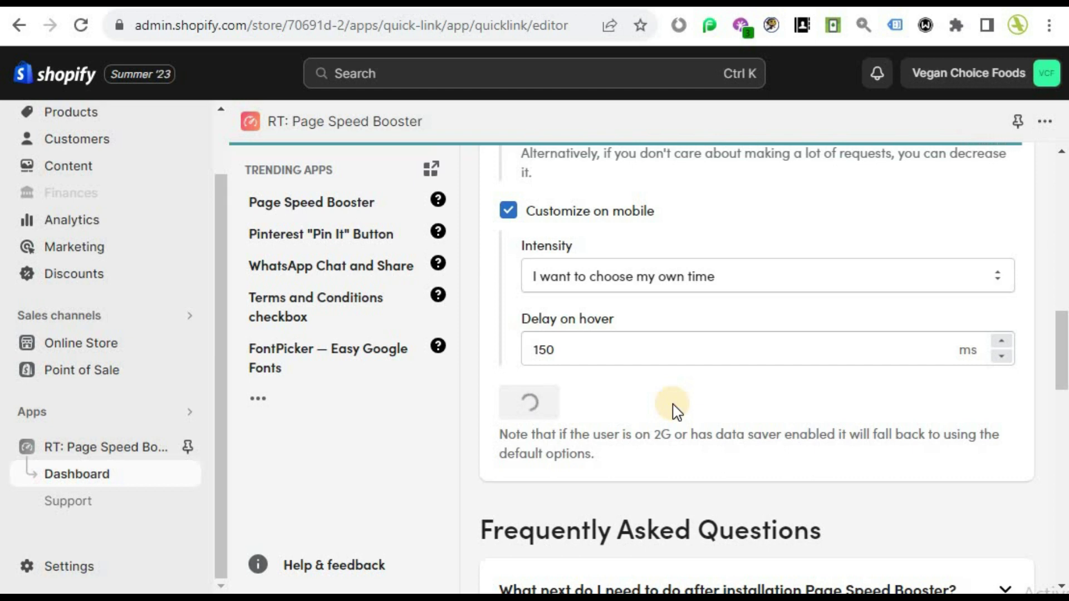
- Look through the Page Speed Booster dashboard, from the introductory explanation and app listing link to the settings and recommended apps
scroll(497, 405, "up", 10)
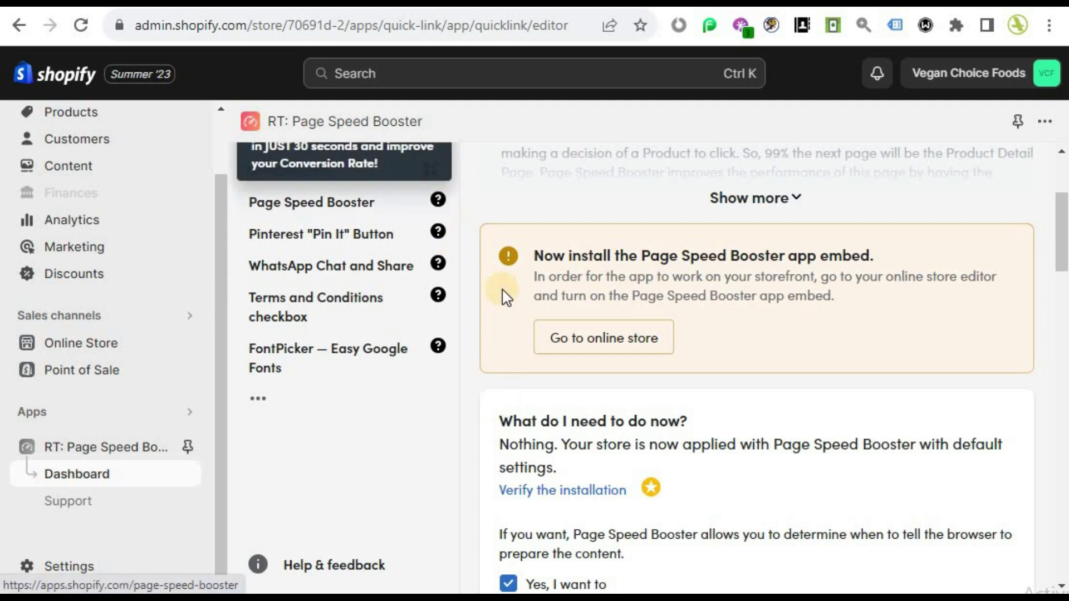
scroll(501, 296, "up", 3)
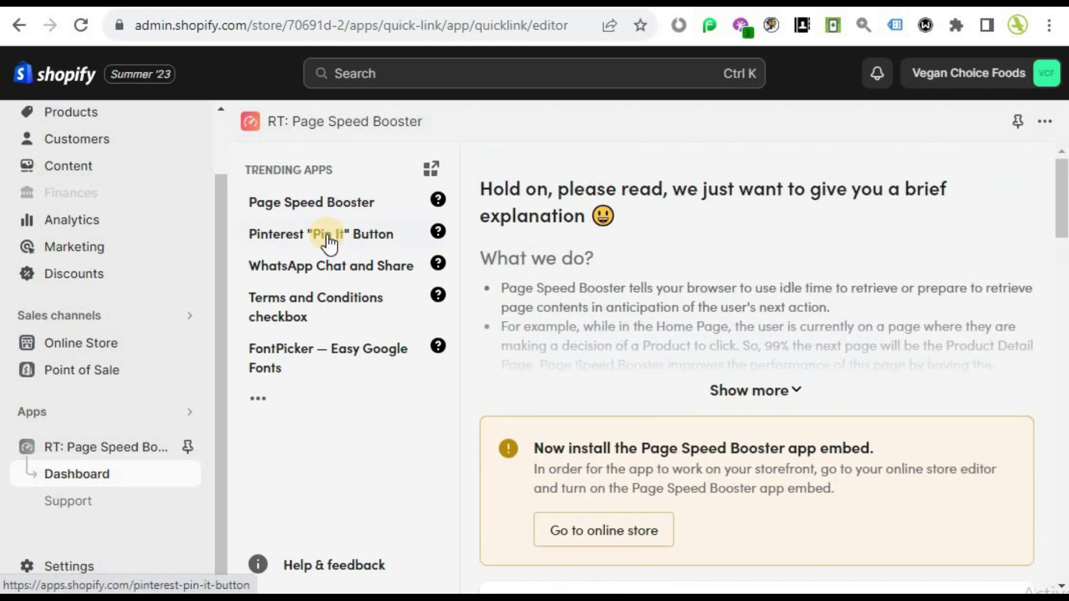
left_click(340, 205)
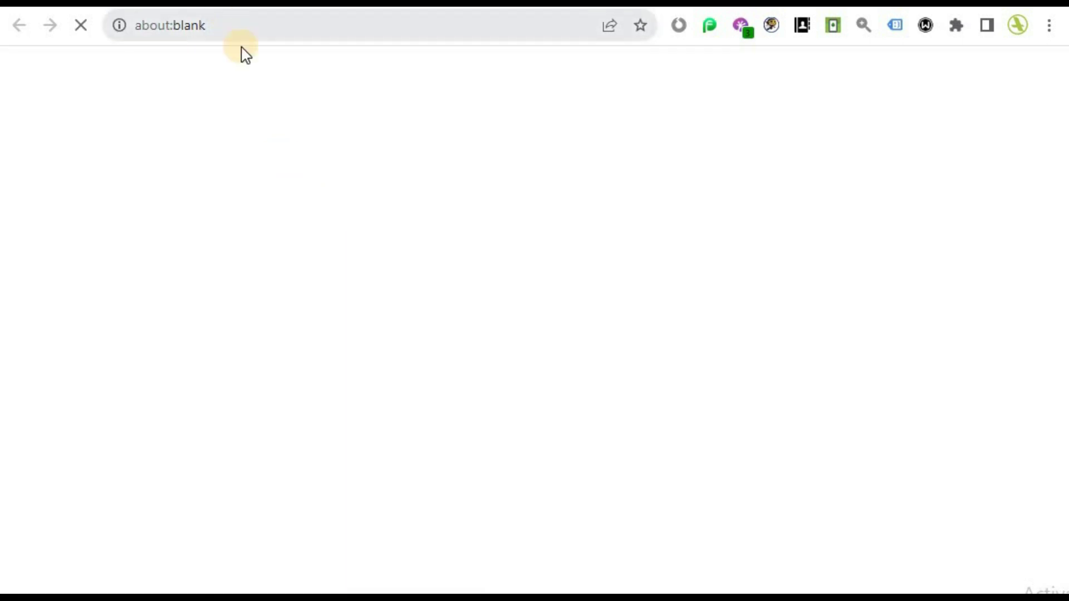
scroll(479, 407, "down", 10)
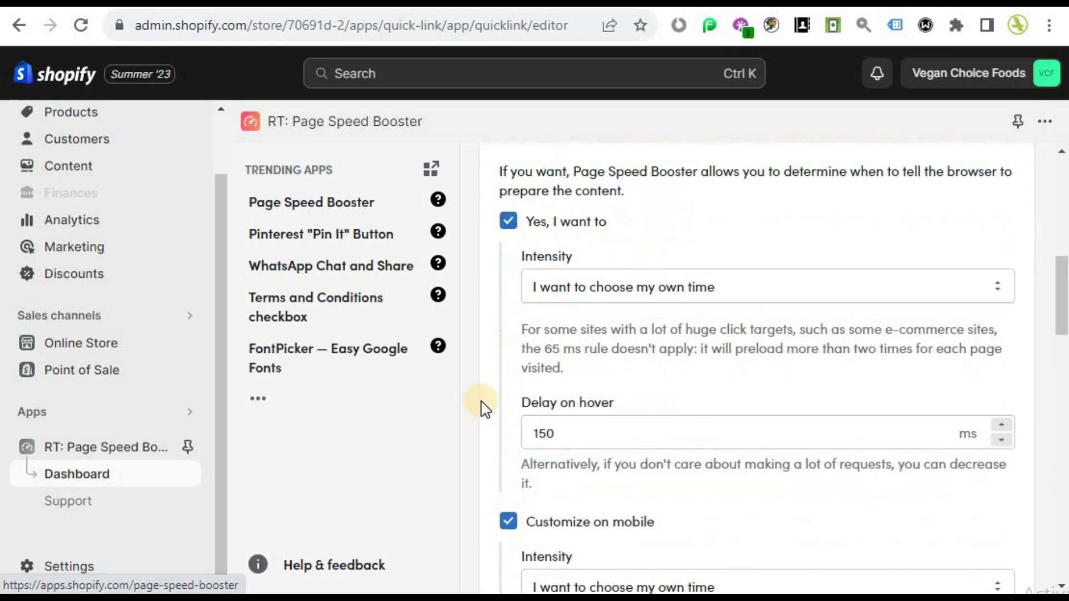
scroll(480, 407, "down", 12)
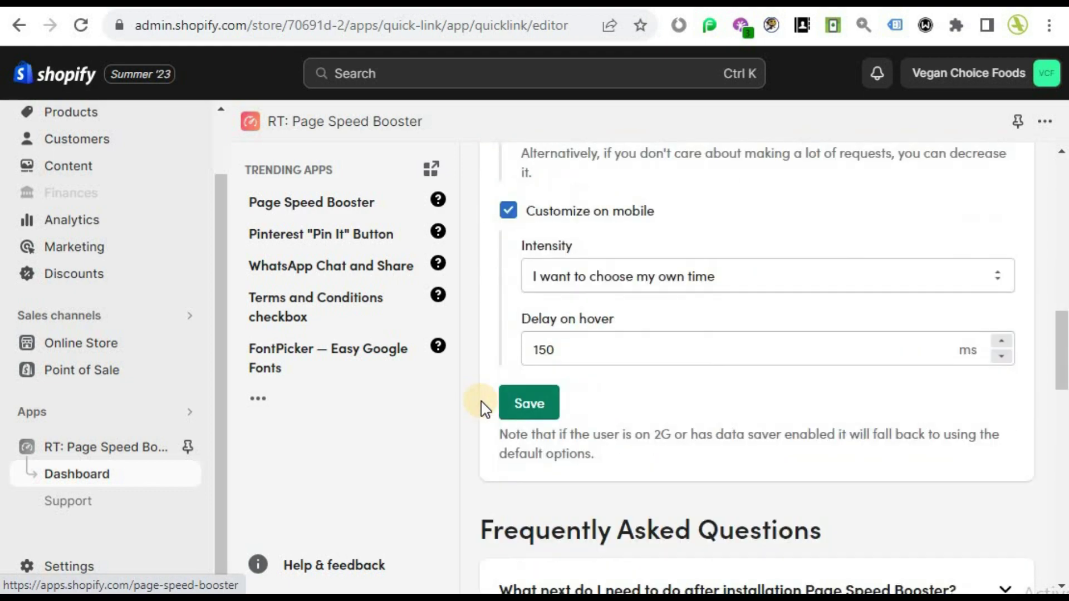
scroll(482, 408, "down", 10)
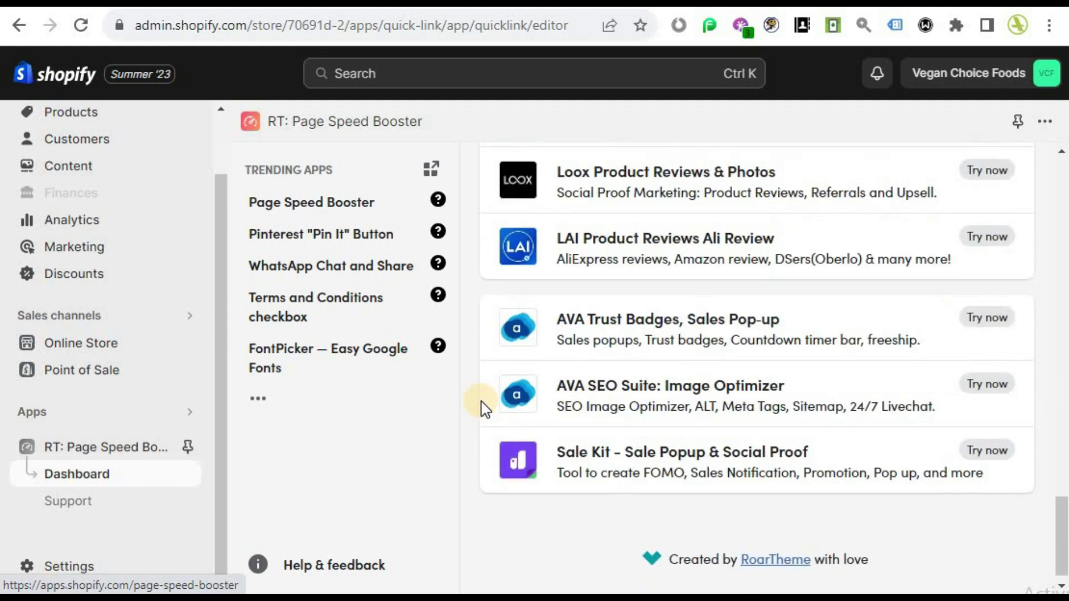
scroll(480, 422, "up", 2)
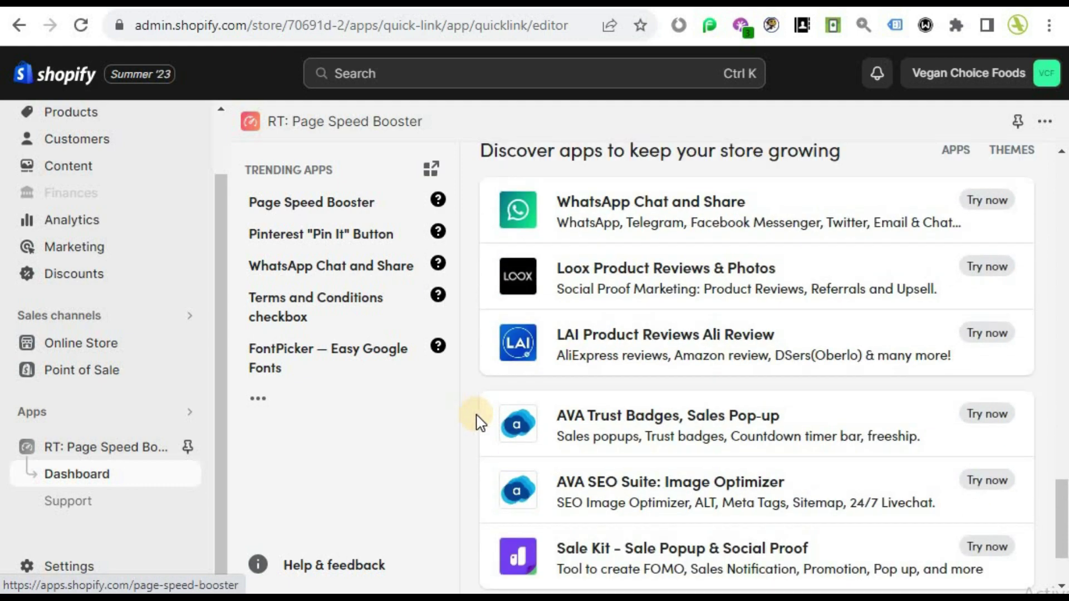
scroll(494, 430, "up", 2)
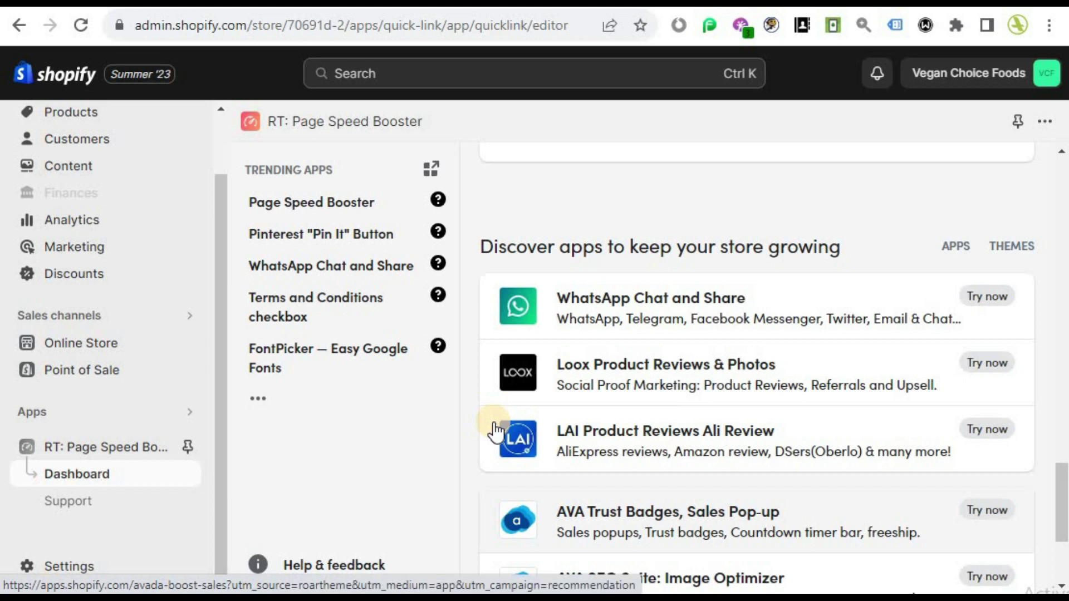
scroll(491, 434, "down", 2)
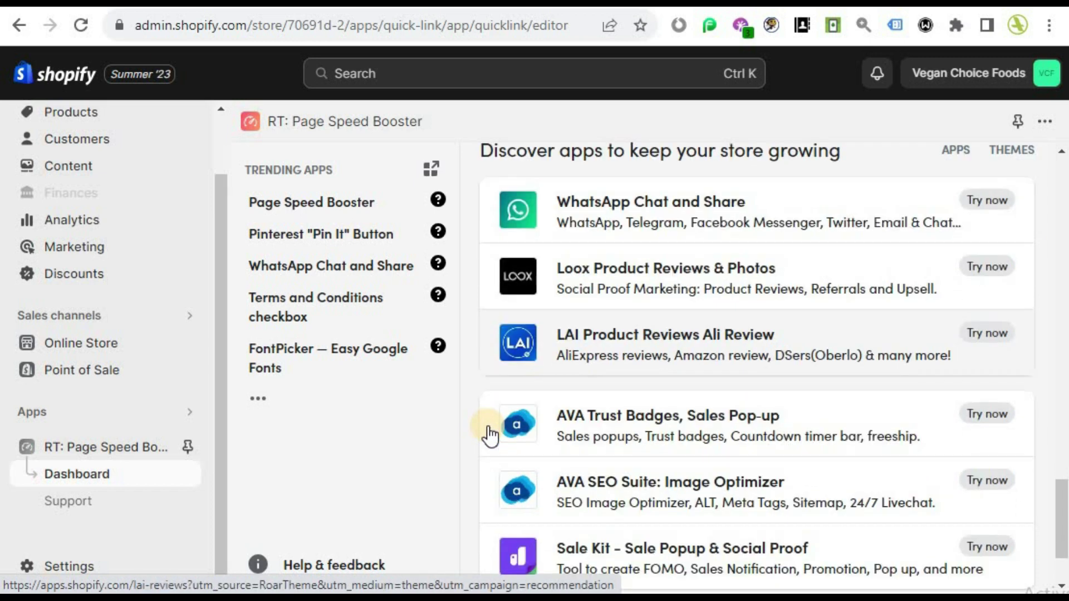
scroll(489, 437, "down", 2)
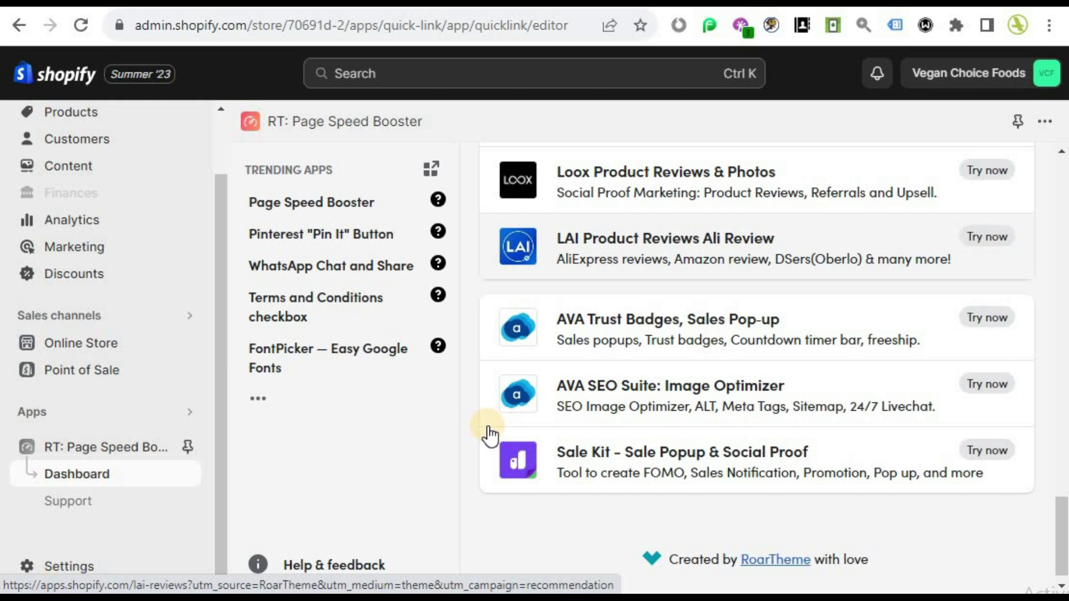
- Switch to the PageSpeed Insights report and compare the store's mobile and desktop category scores
scroll(490, 434, "up", 2)
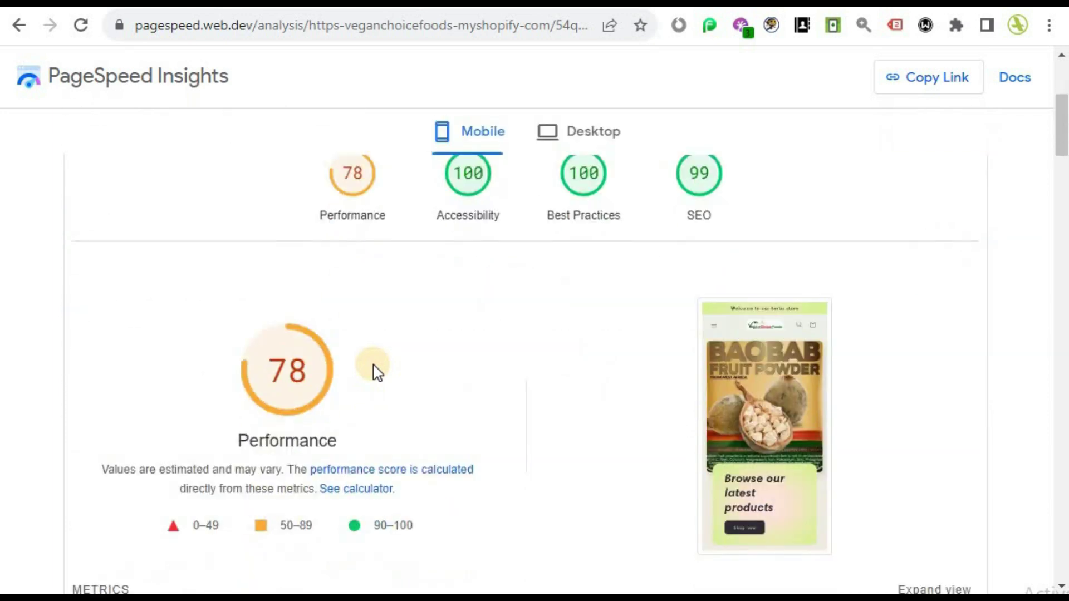
scroll(492, 139, "up", 2)
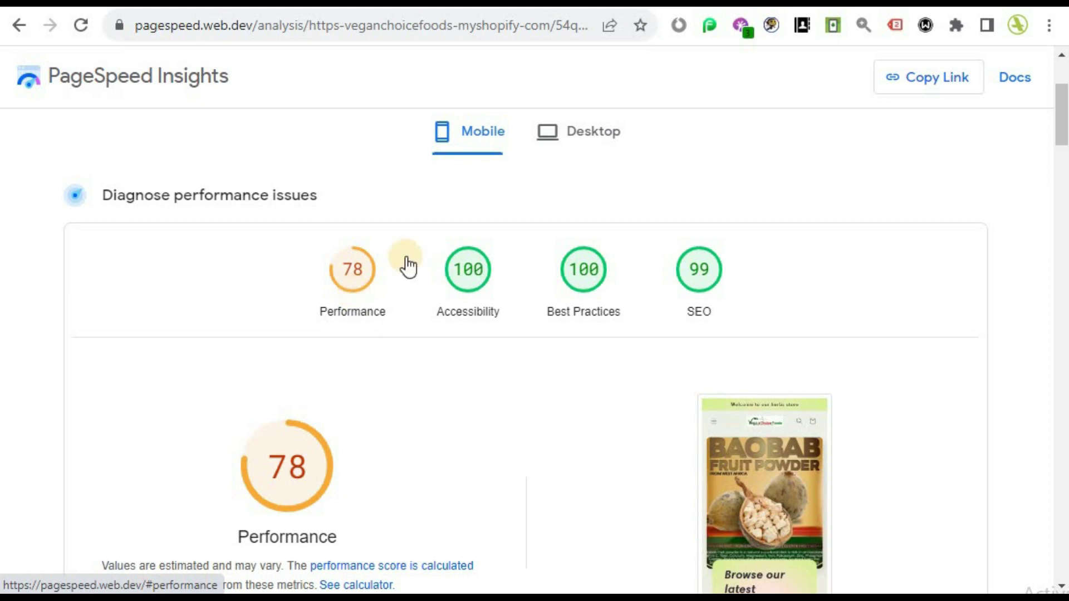
left_click(600, 146)
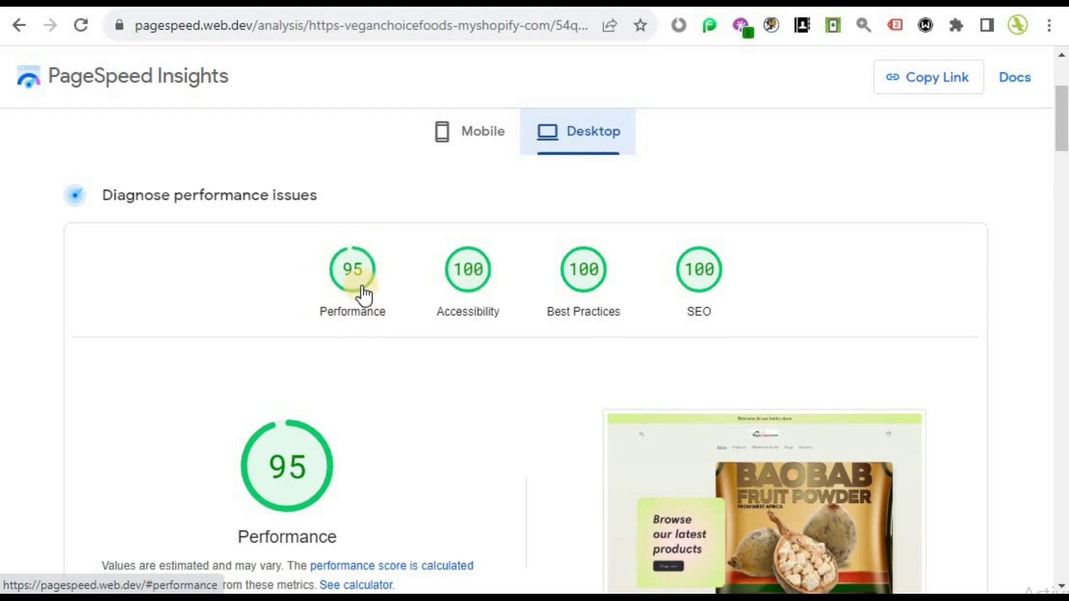
left_click(482, 147)
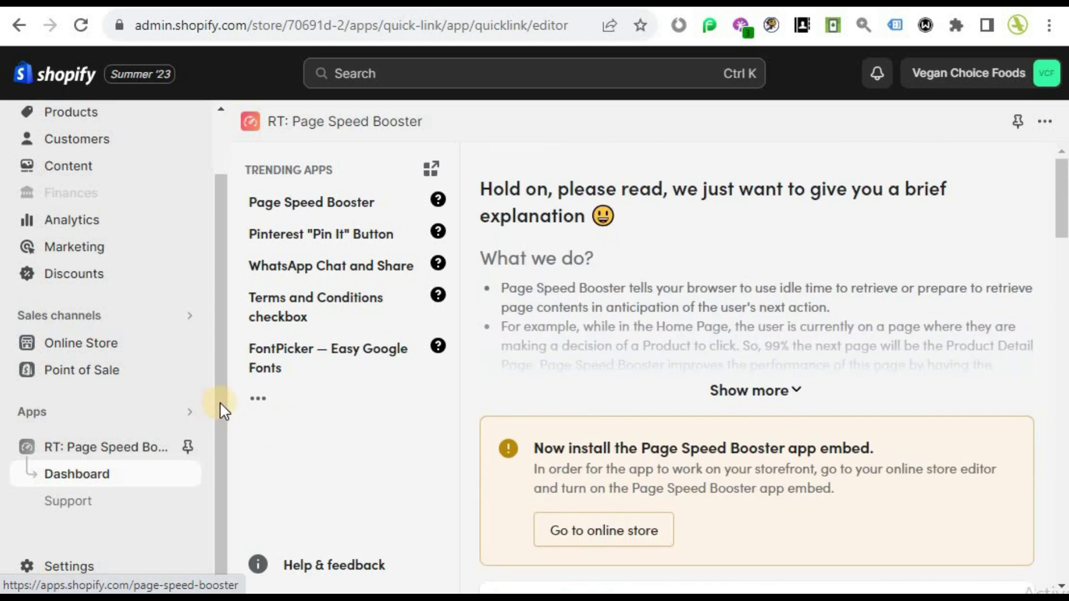
- Return to the Page Speed Booster dashboard in the Shopify admin, and switch to the store's live storefront
scroll(219, 402, "up", 2)
scroll(220, 402, "down", 2)
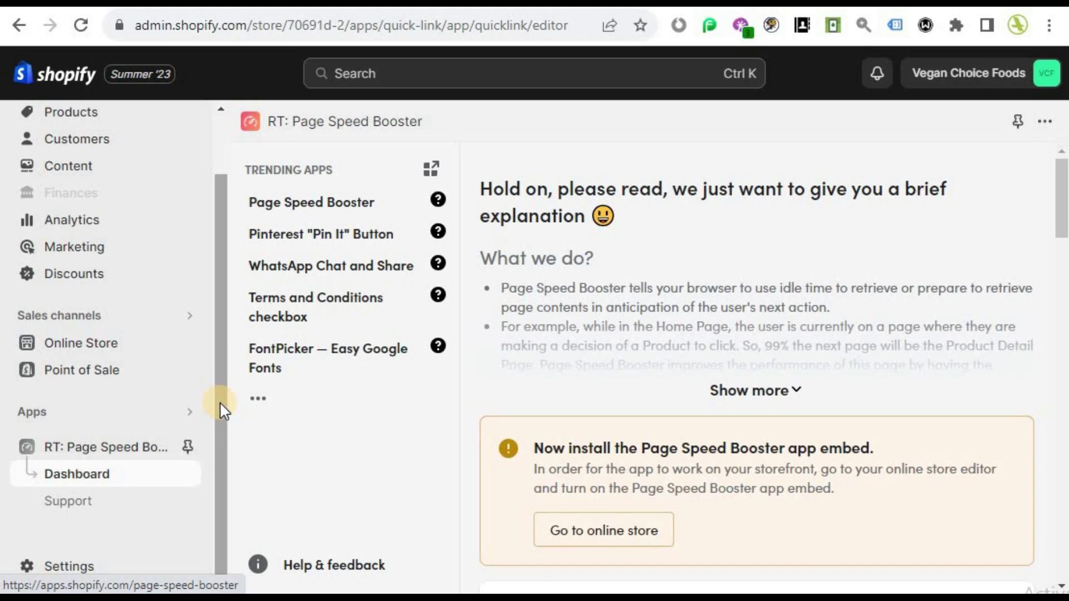
scroll(219, 402, "up", 2)
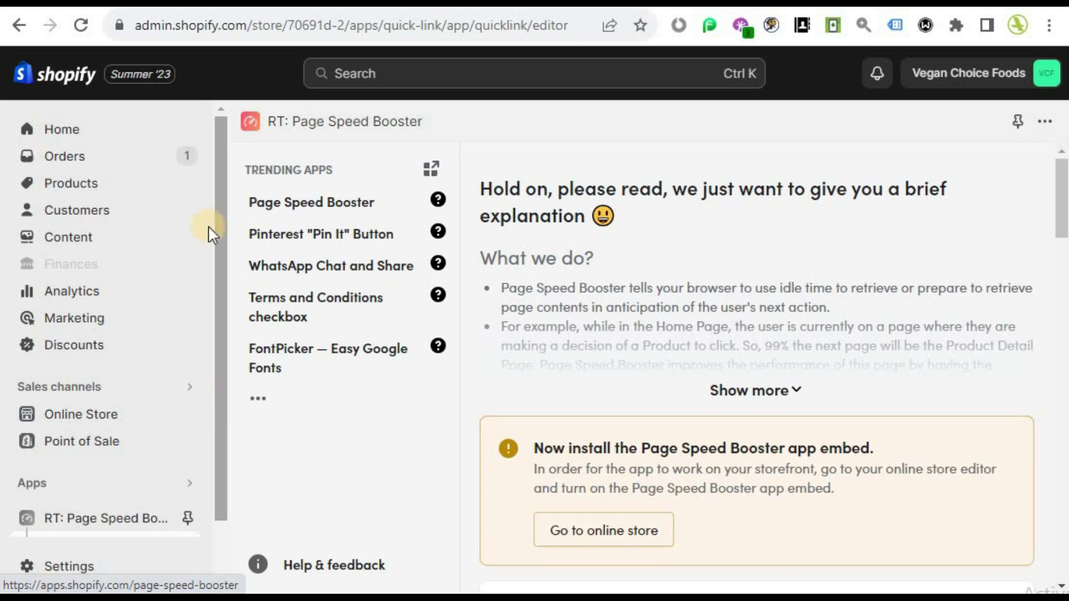
left_click(262, 5)
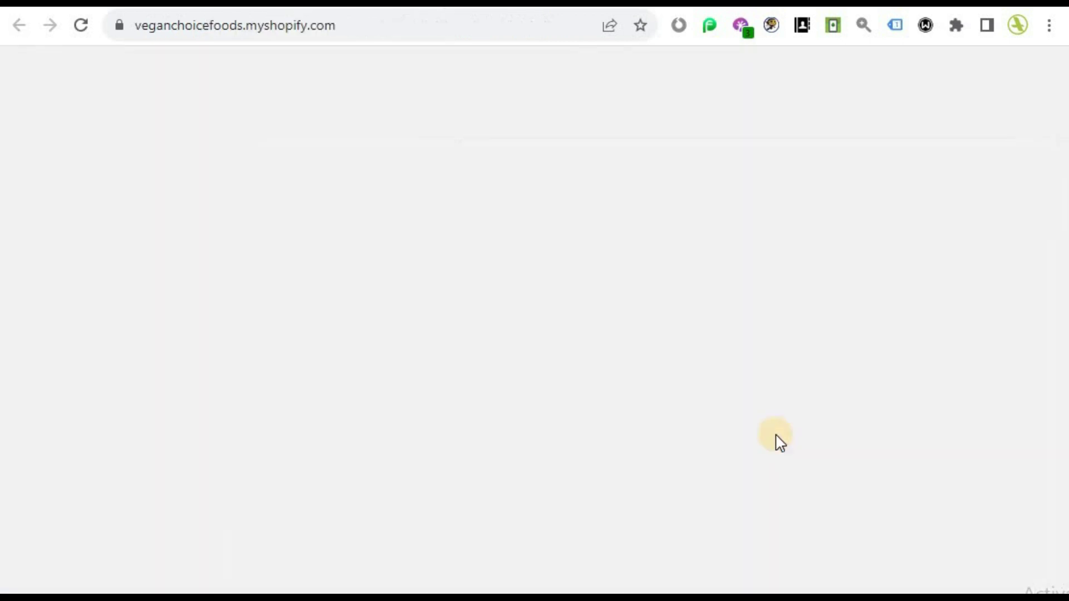